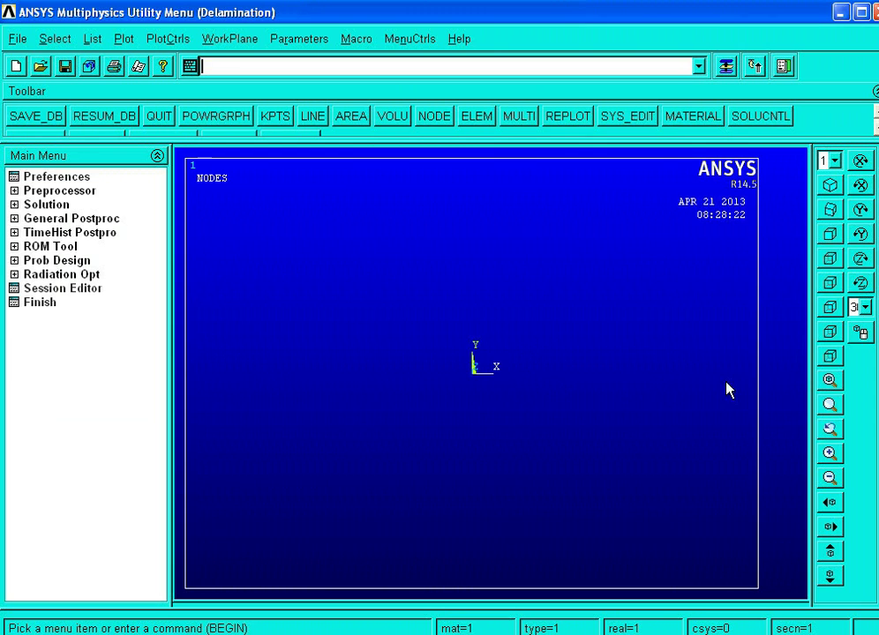
Add the structural solid element Brick 8 node 185 as element type 1.
click(830, 380)
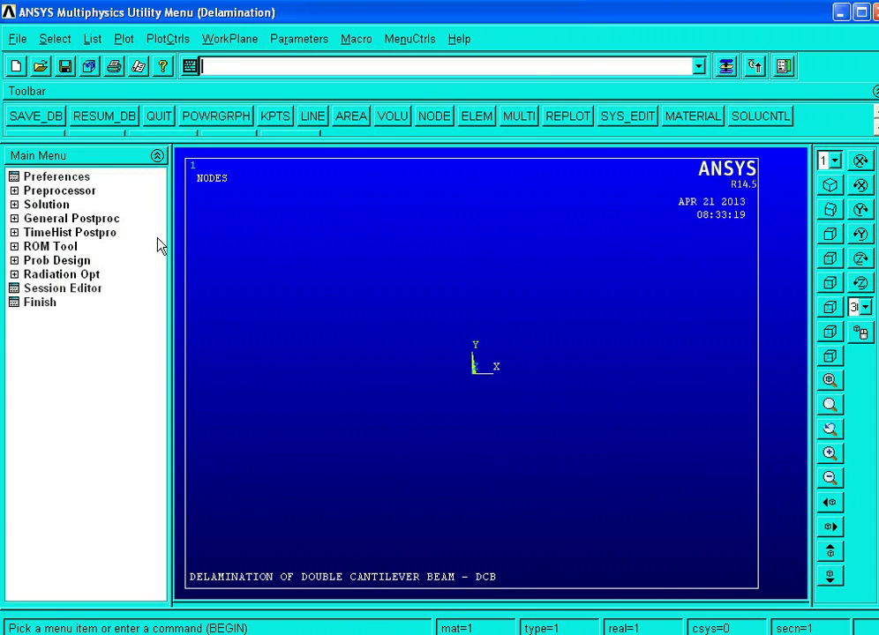
click(84, 190)
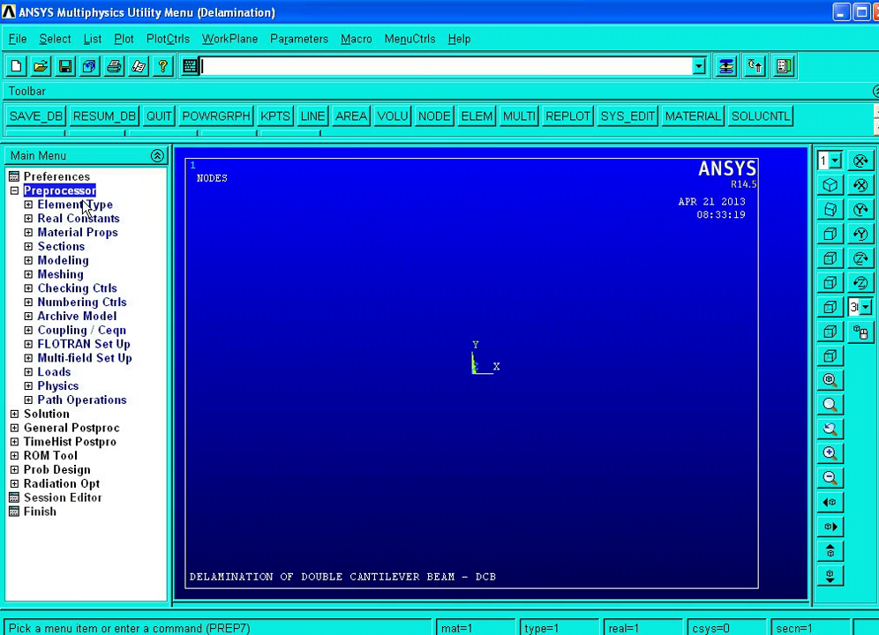
click(85, 205)
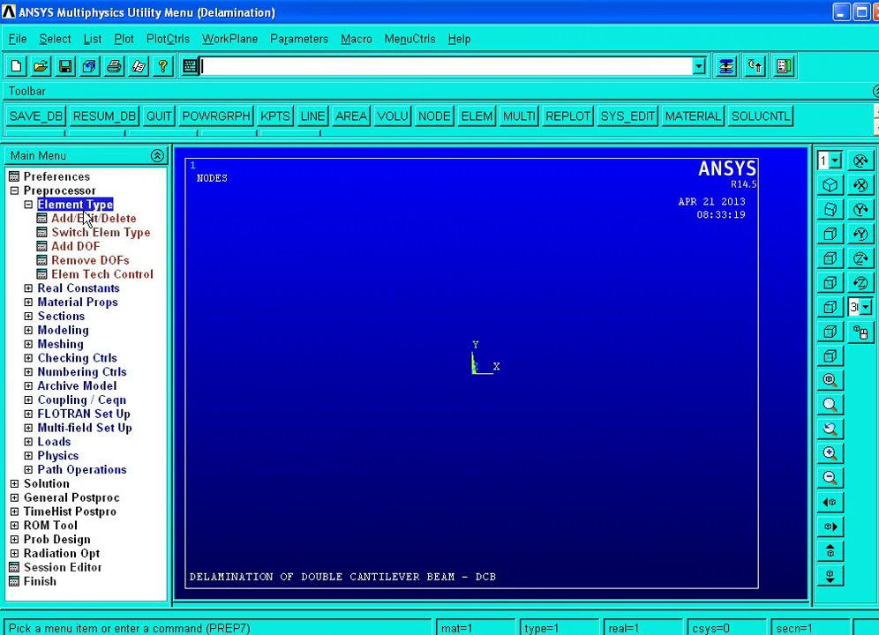
click(84, 218)
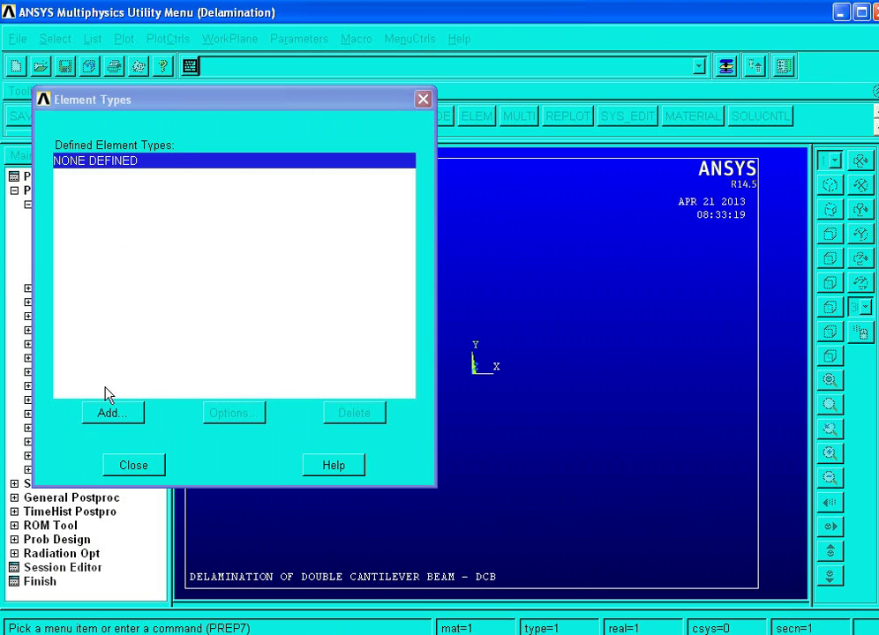
click(107, 414)
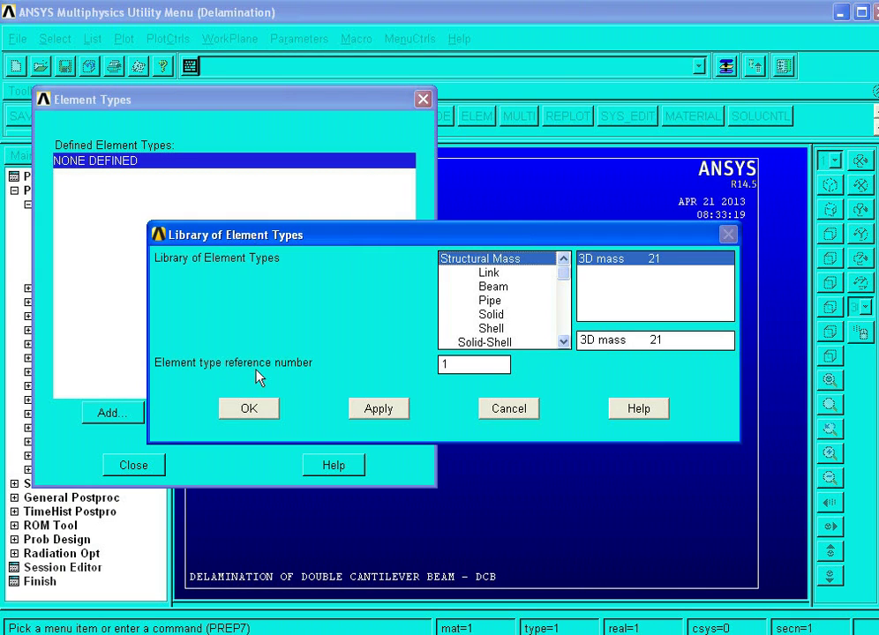
click(519, 316)
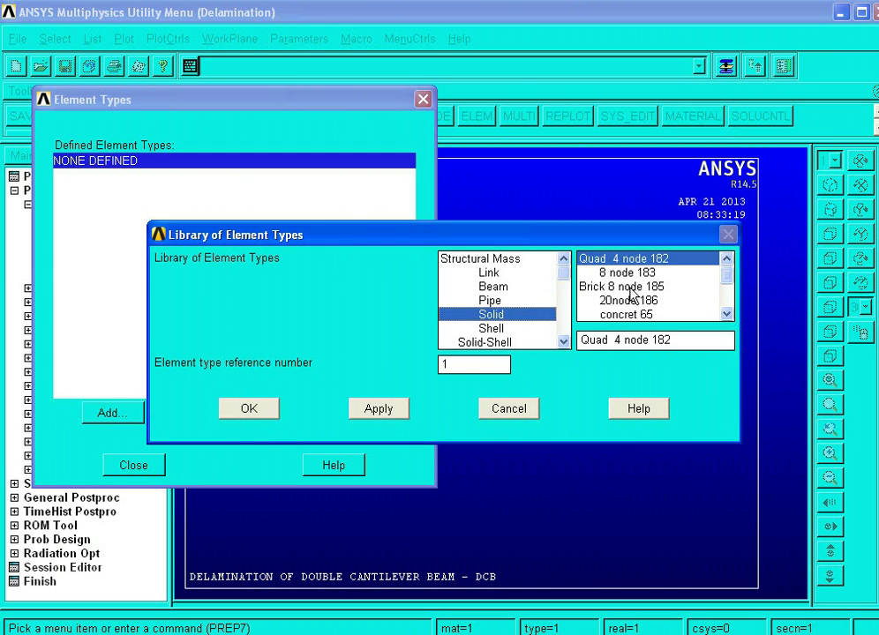
click(630, 289)
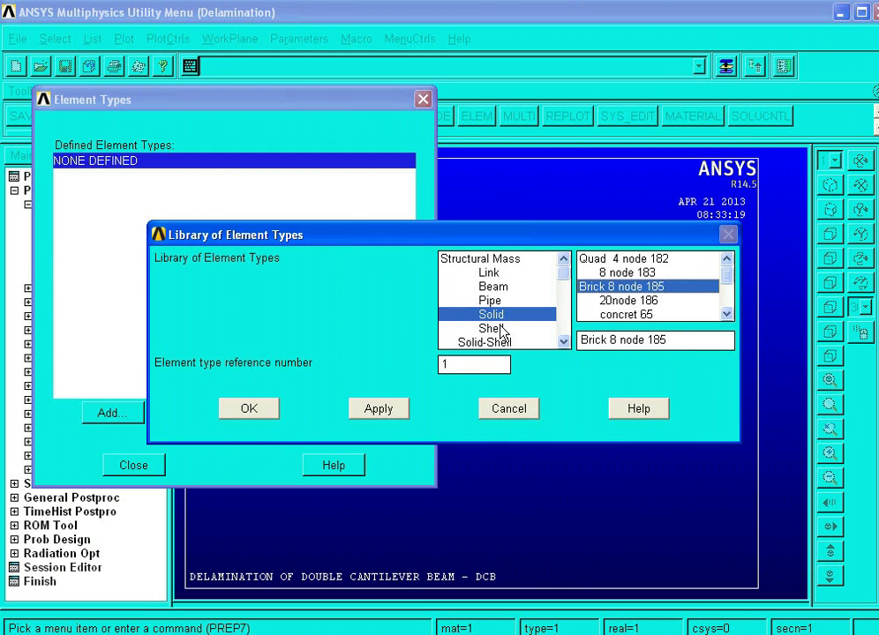
click(353, 409)
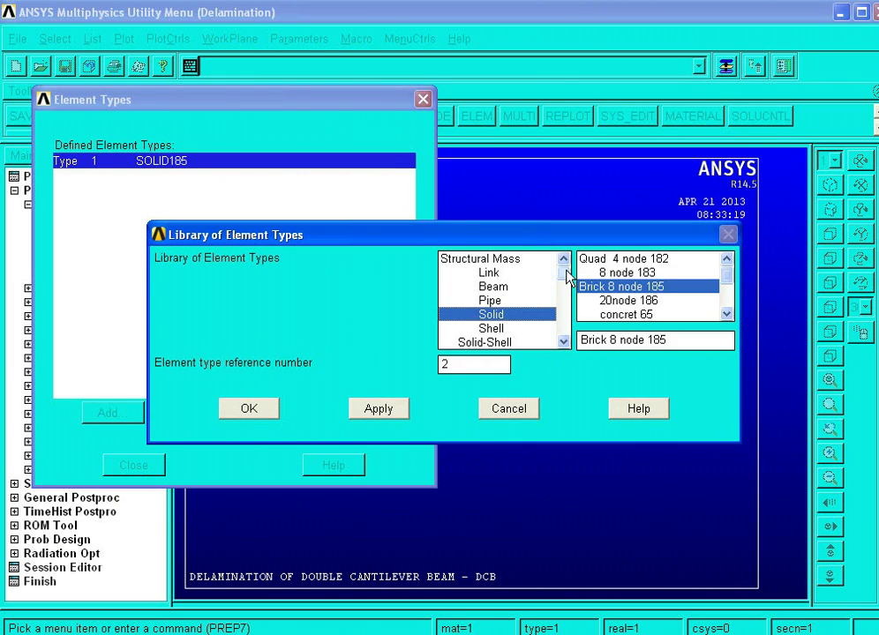
Add the cohesive 8-node 205 element from the element library as element type 2.
drag(567, 279, 567, 291)
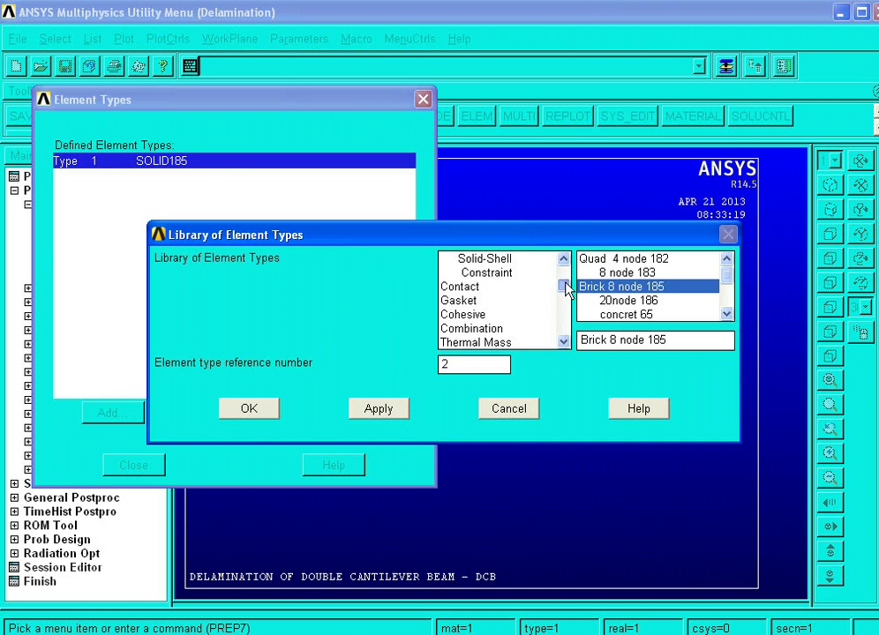
click(503, 316)
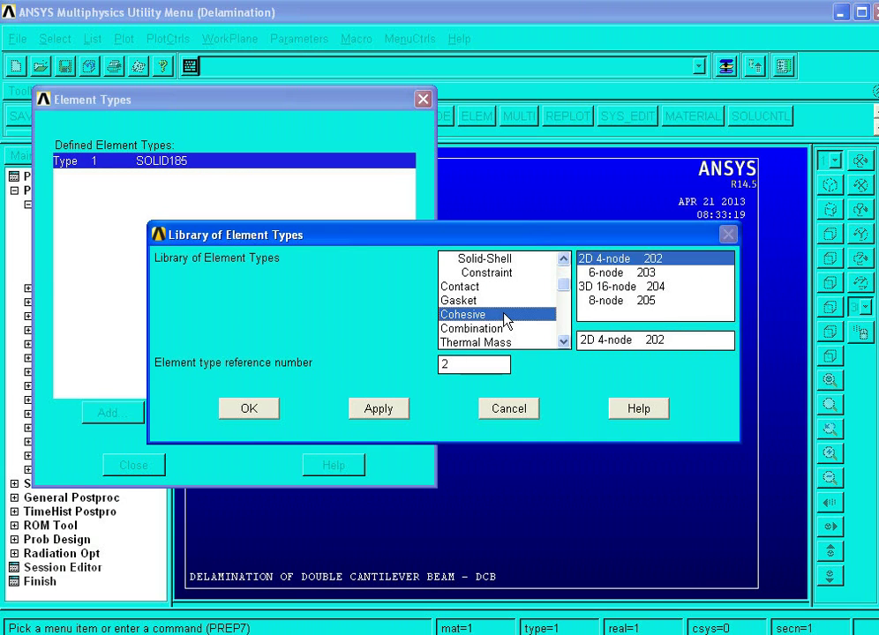
click(613, 302)
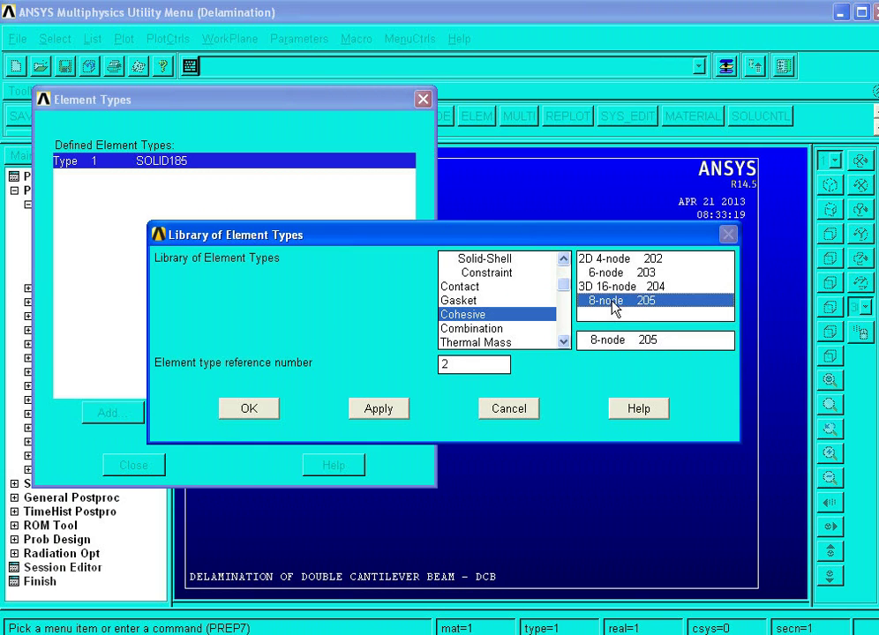
click(228, 415)
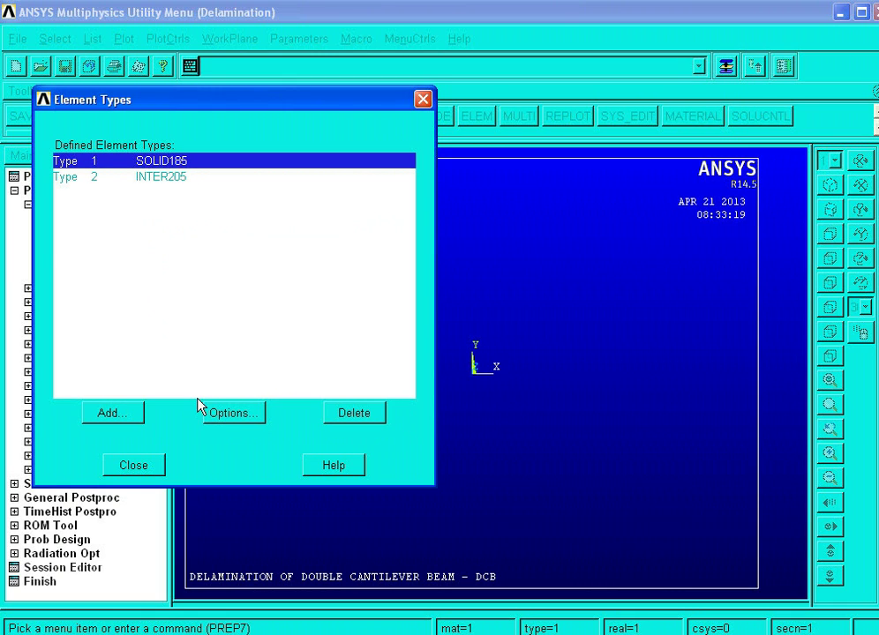
Set the element technology (K2) of SOLID185 to Enhanced Strain and finish the element type definitions.
click(228, 415)
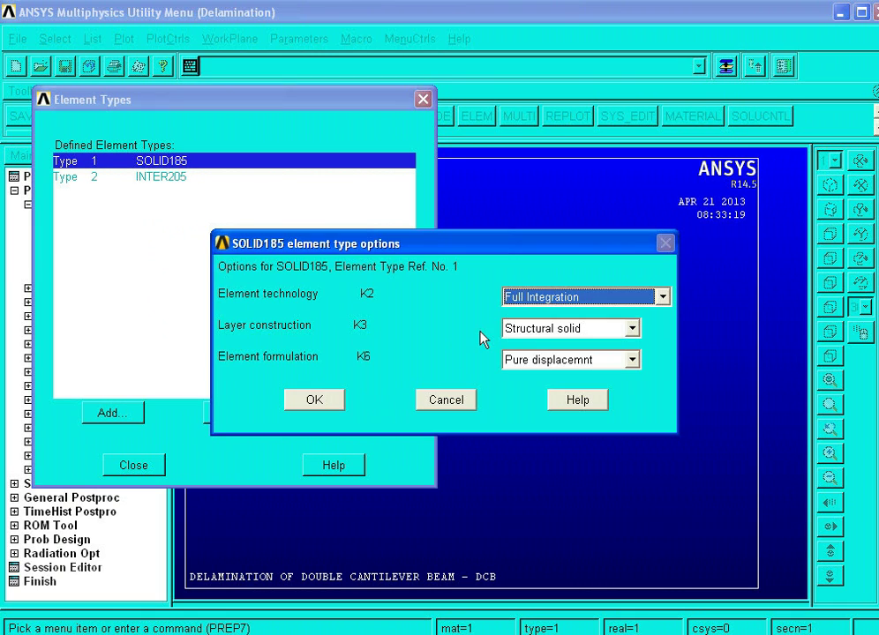
click(661, 297)
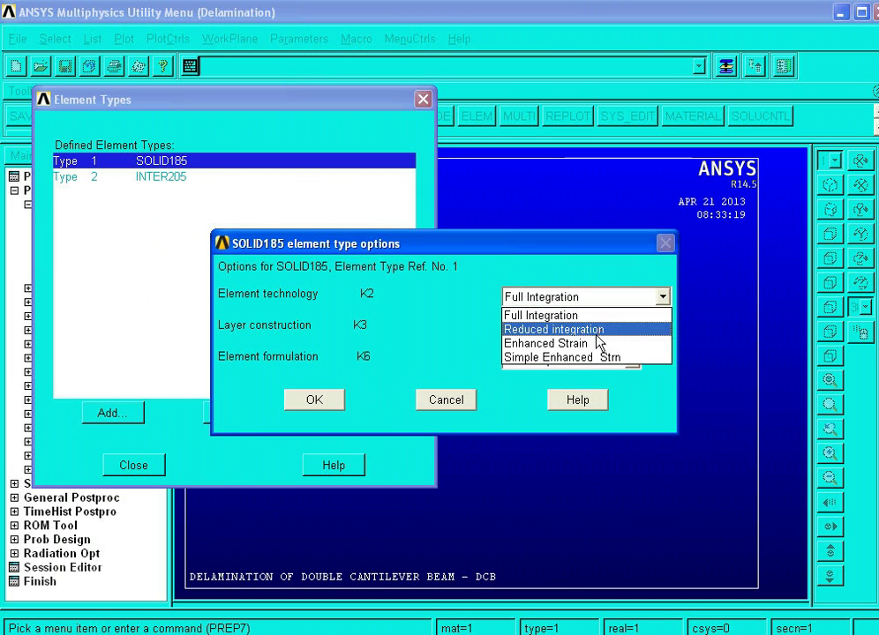
click(545, 344)
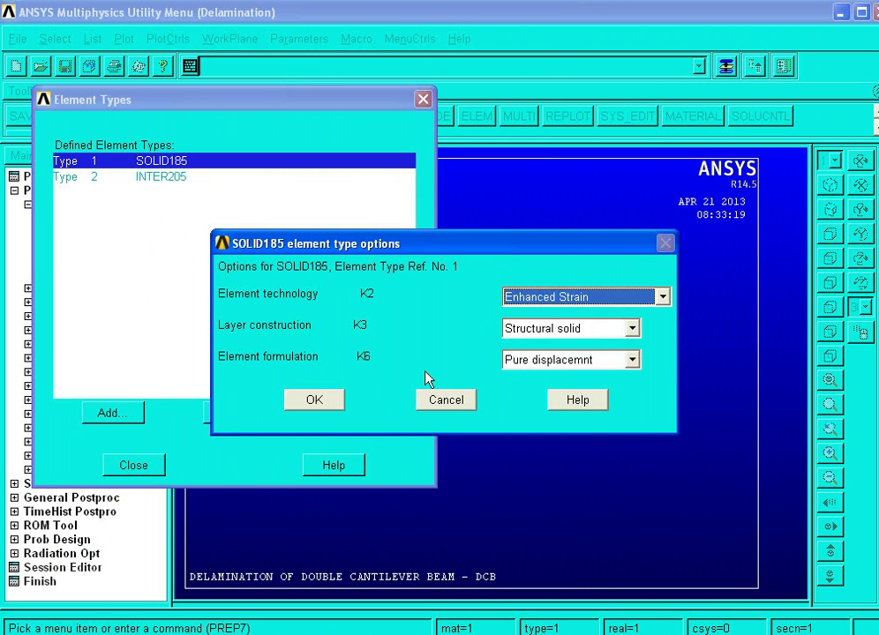
click(306, 401)
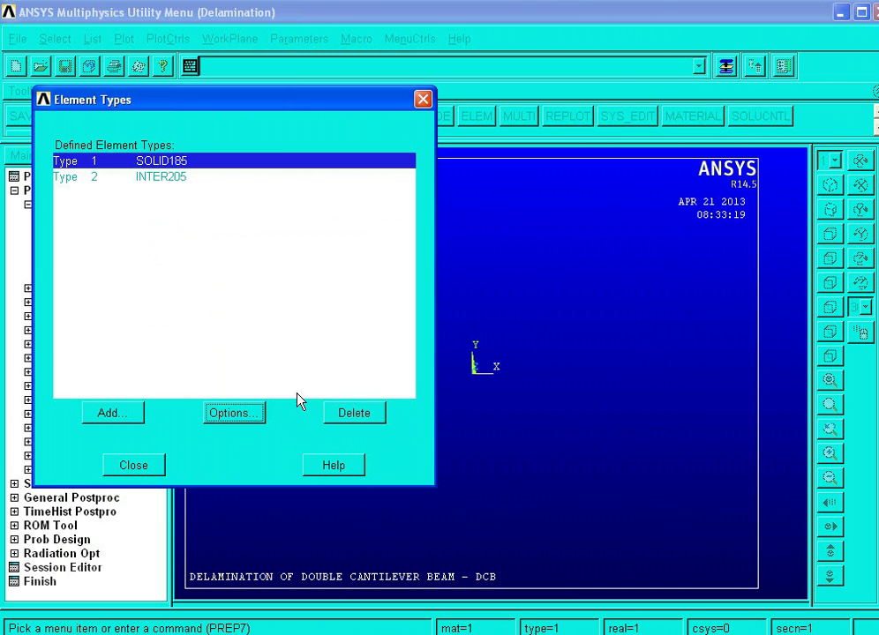
click(152, 465)
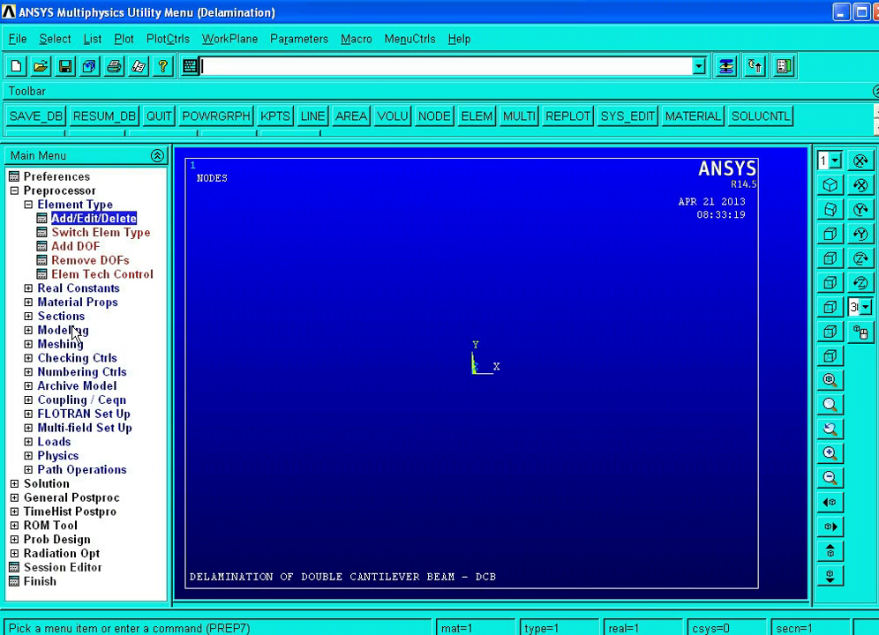
Give material 1 linear orthotropic properties: EX 1.353E5, EY and EZ 9000, PRXY and PRXZ 0.24, PRYZ 0.46, GXY and GYZ 5200, GXZ 3080.
click(73, 303)
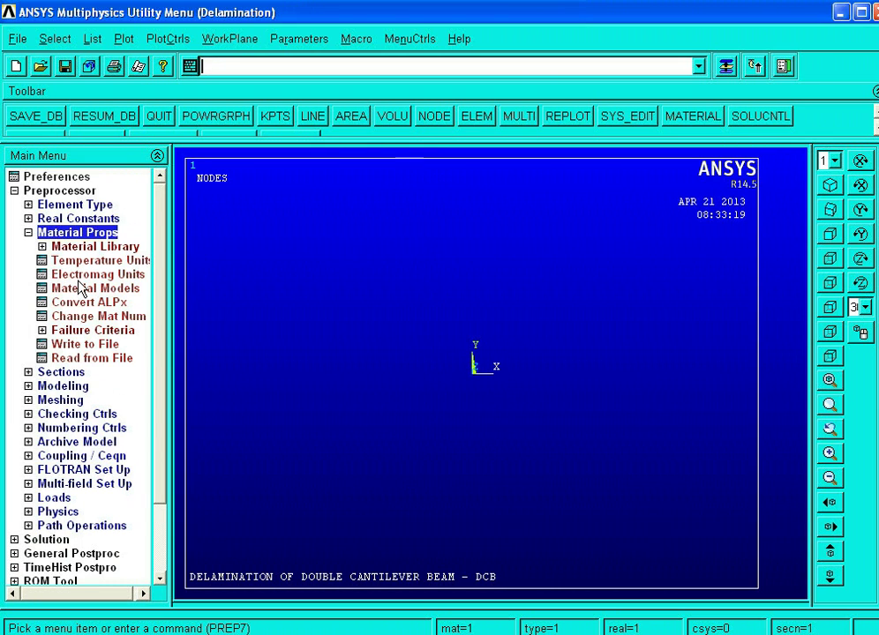
click(80, 291)
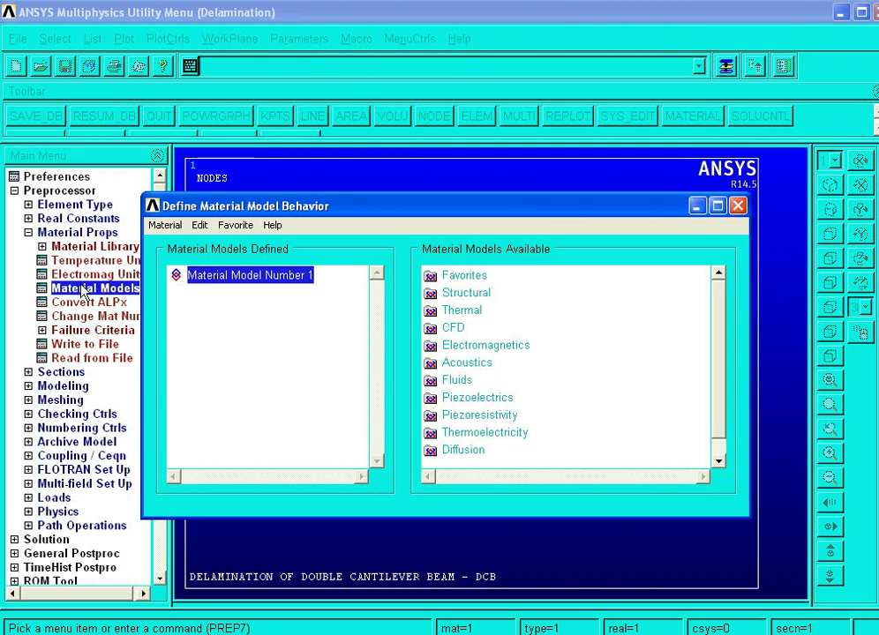
click(450, 280)
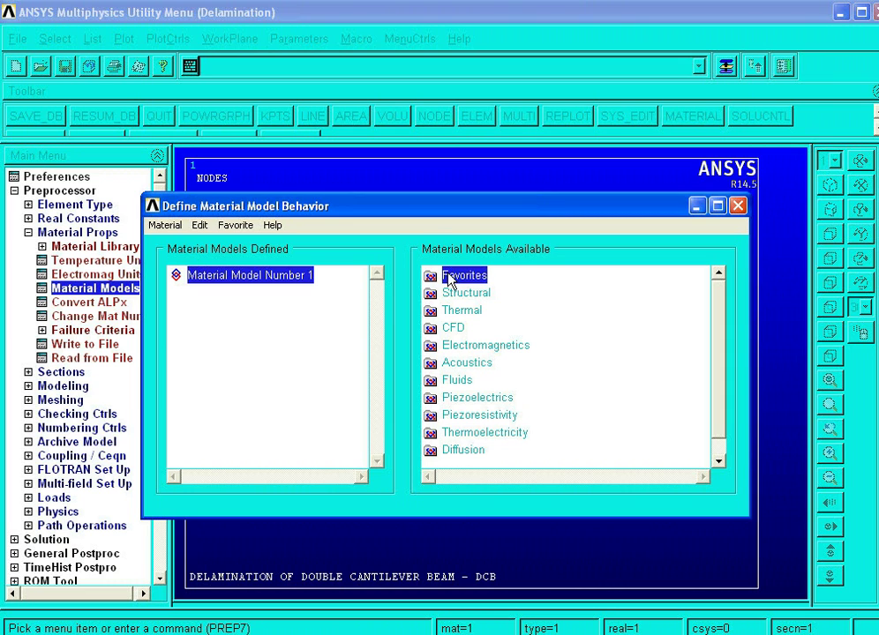
click(452, 296)
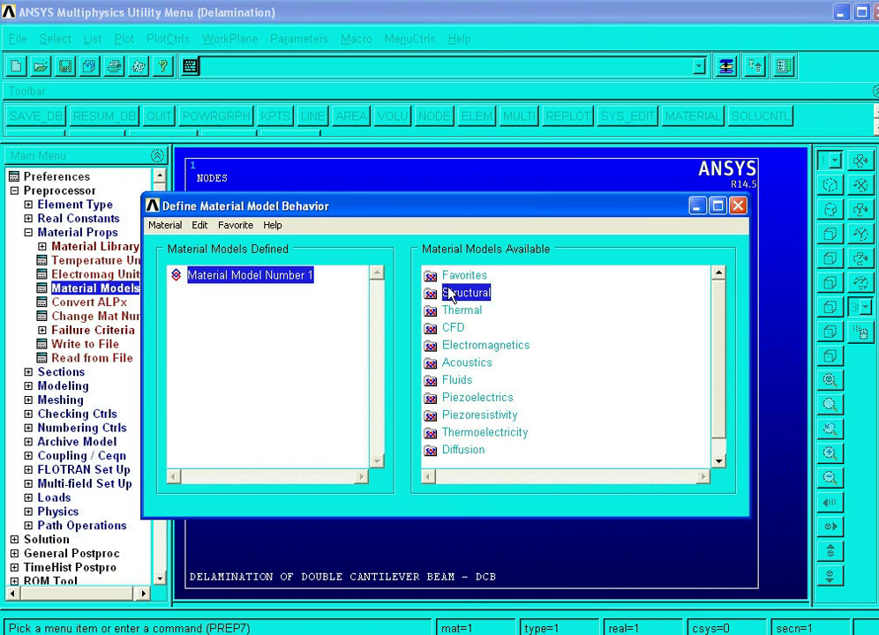
double_click(452, 296)
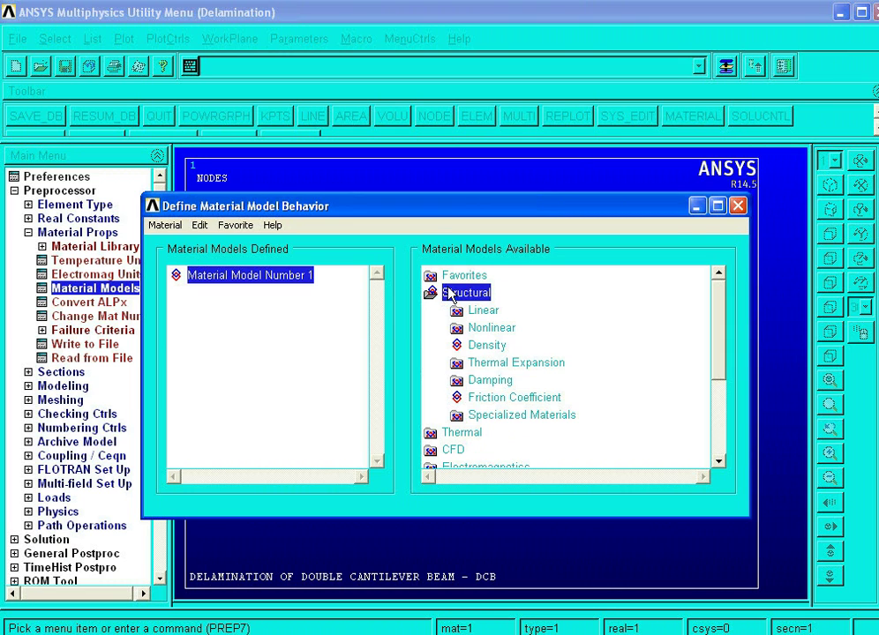
double_click(483, 315)
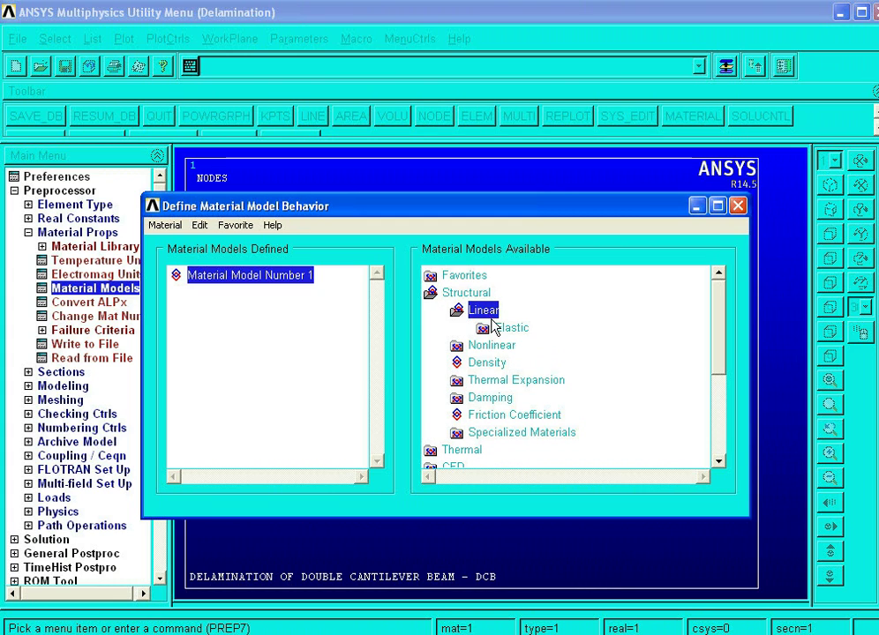
double_click(506, 333)
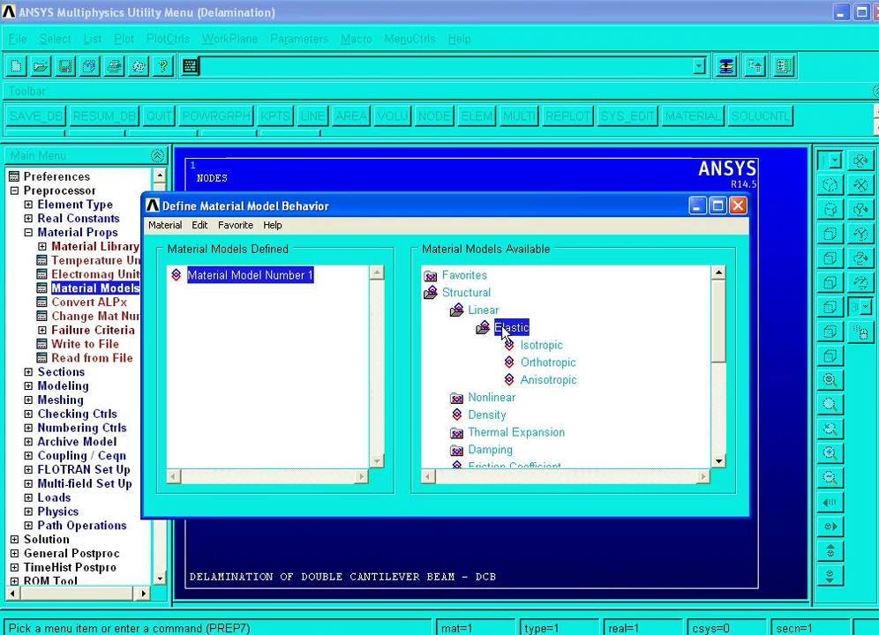
click(540, 364)
double_click(540, 364)
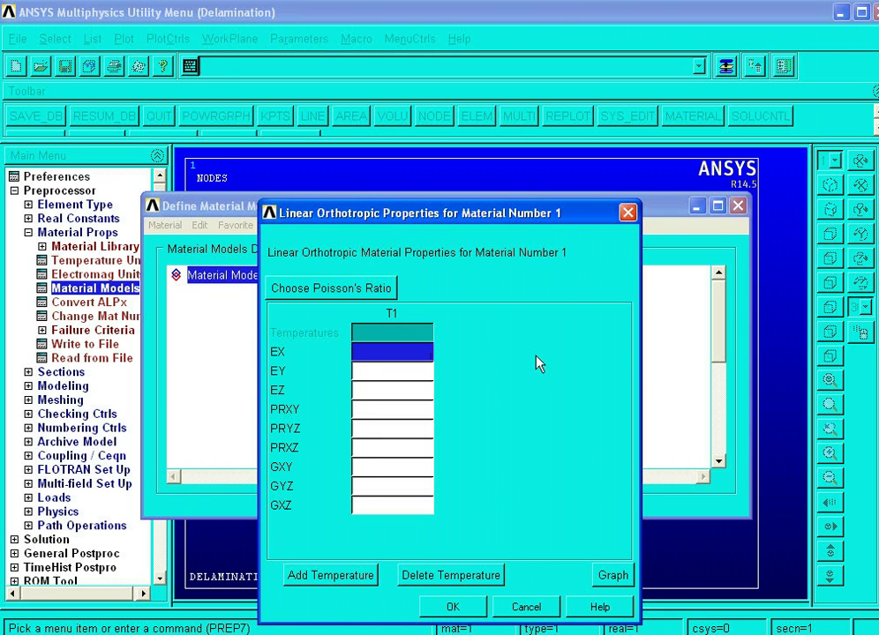
key(ctrl+v)
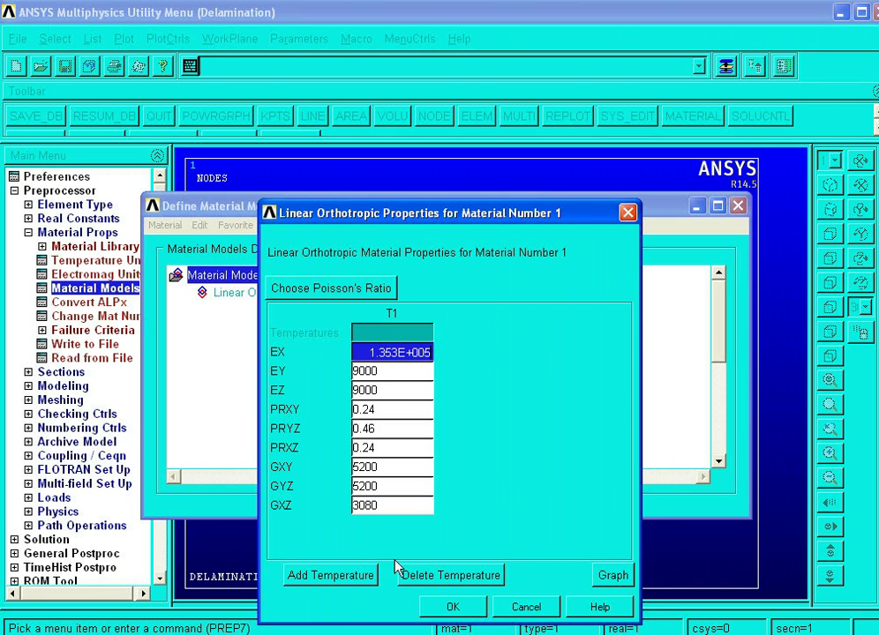
click(441, 608)
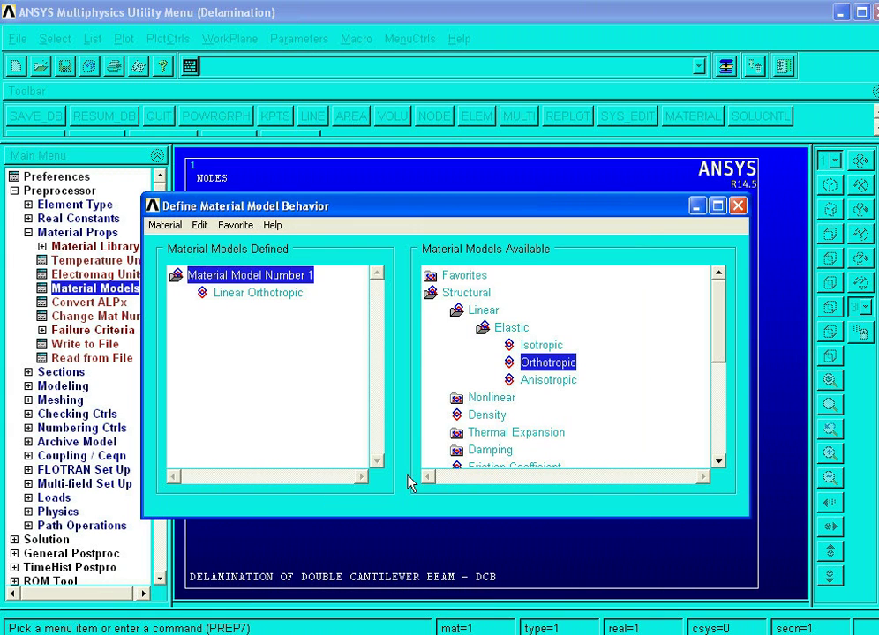
click(738, 207)
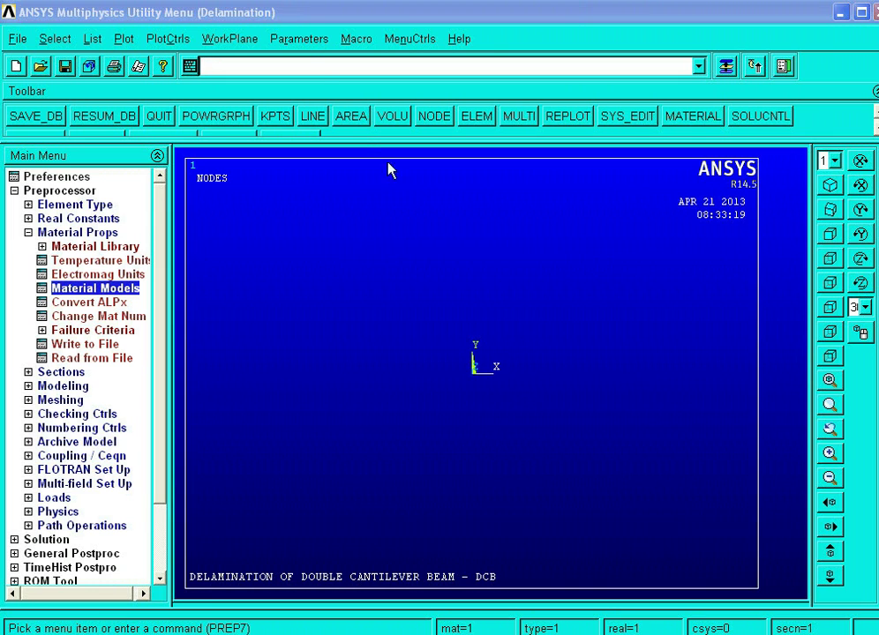
Define the scalar parameters GMAX = 0.004 and TNMAX = 25.
click(306, 44)
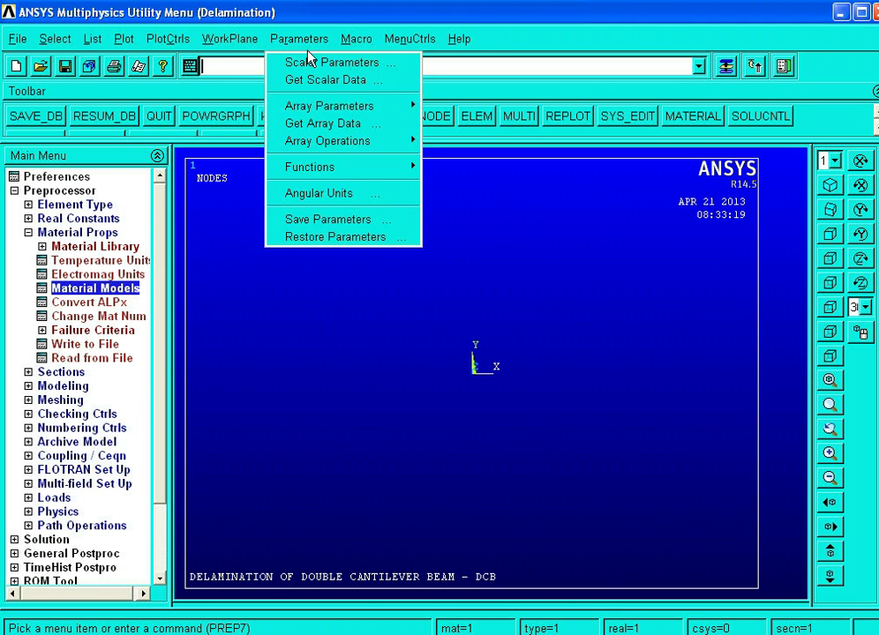
click(309, 63)
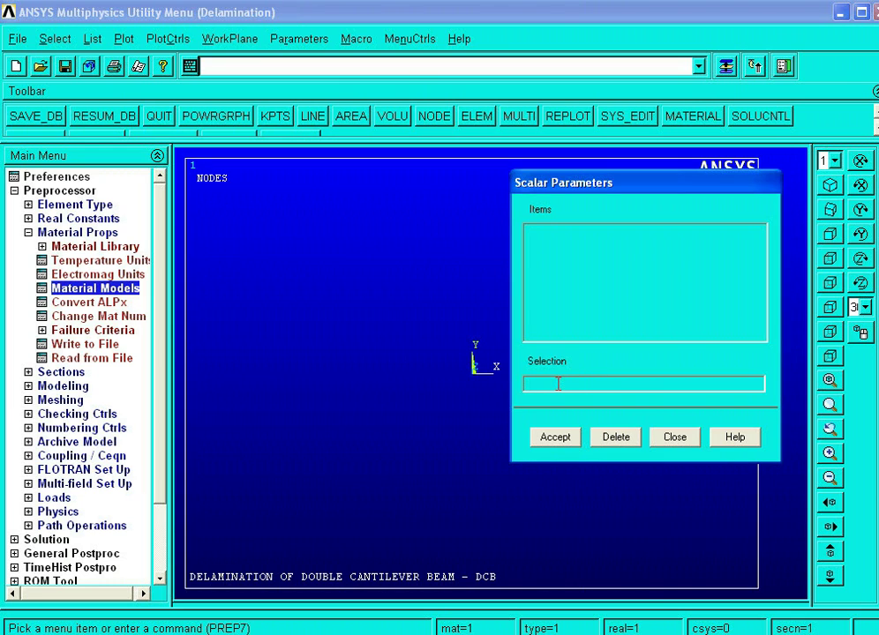
text(GMAX = 0.004)
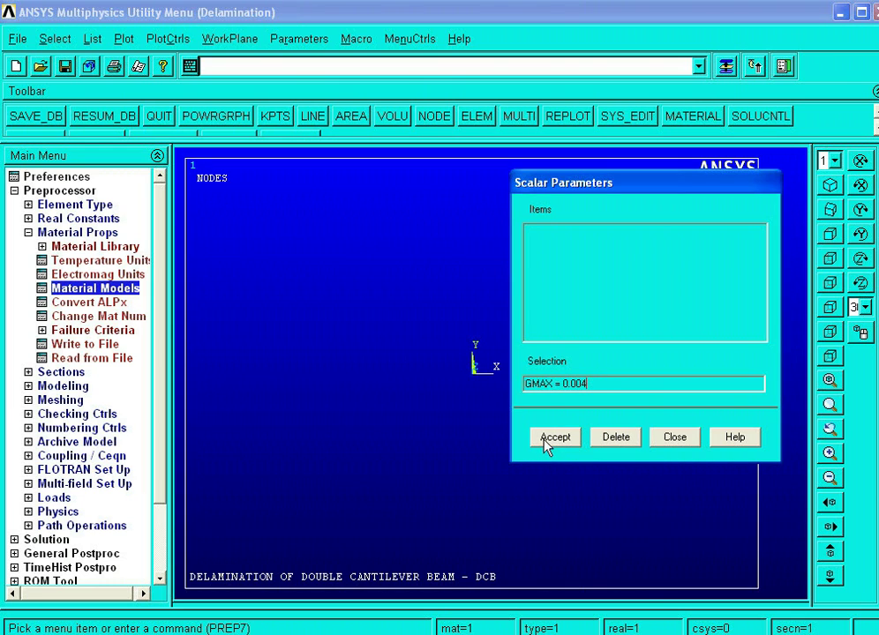
click(544, 441)
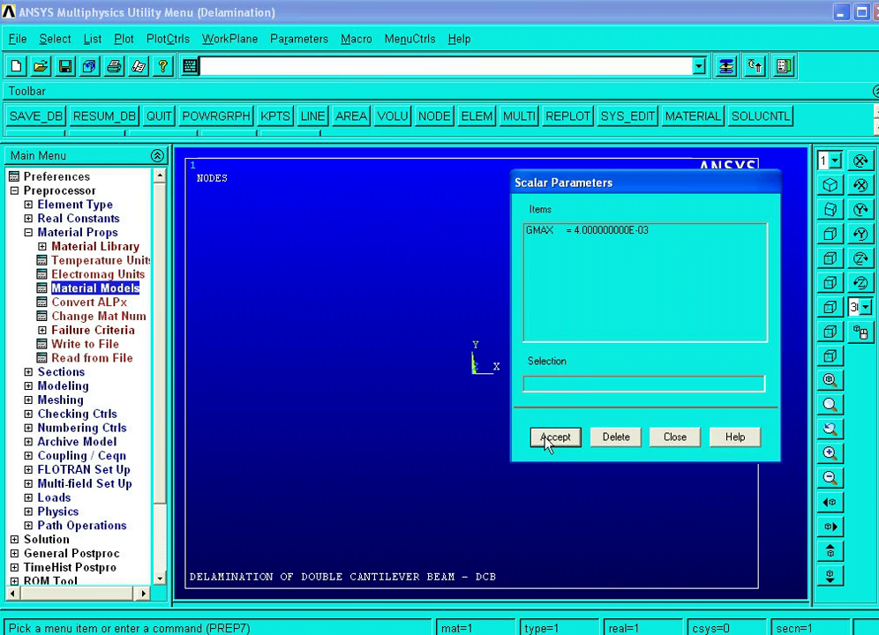
click(563, 385)
text(TNMAX = 25)
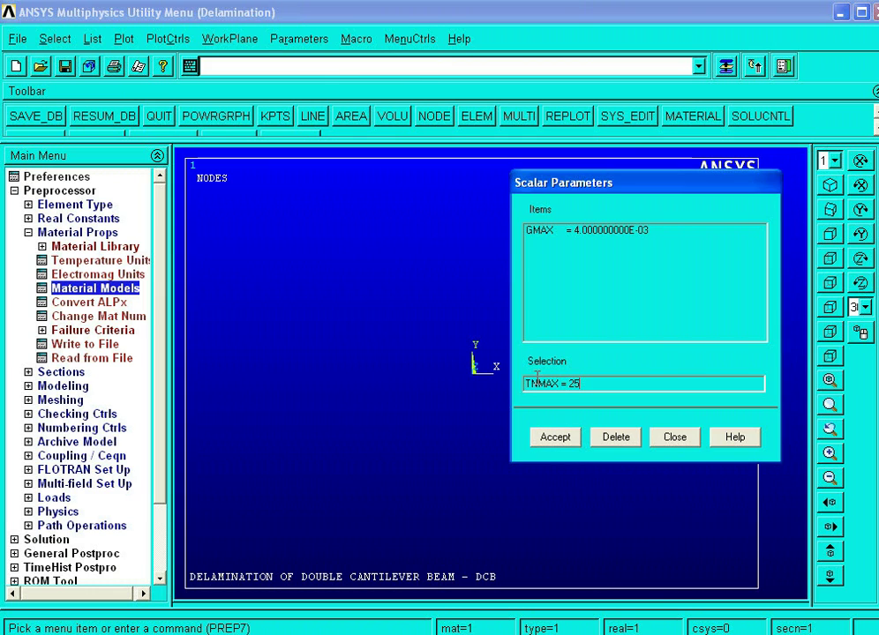
click(555, 438)
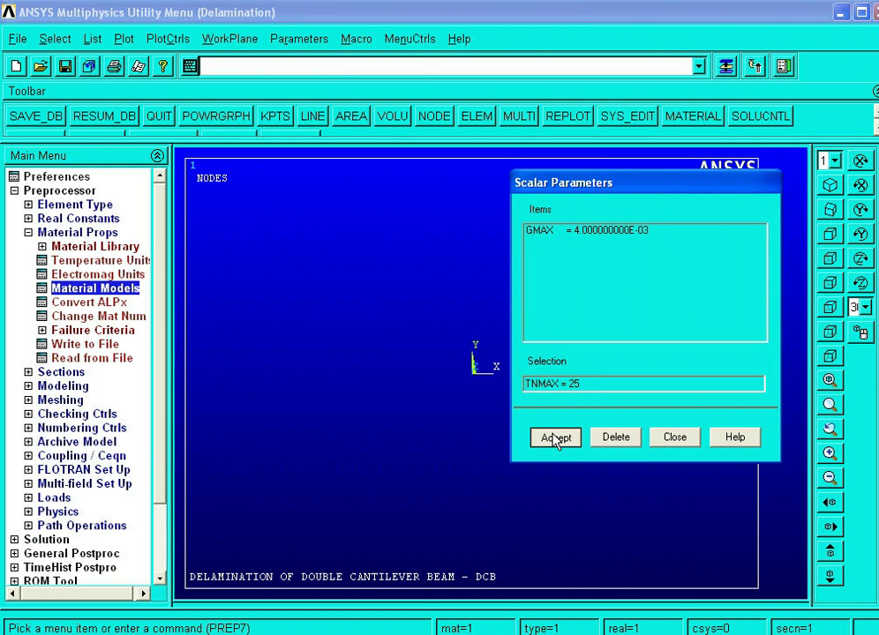
click(555, 438)
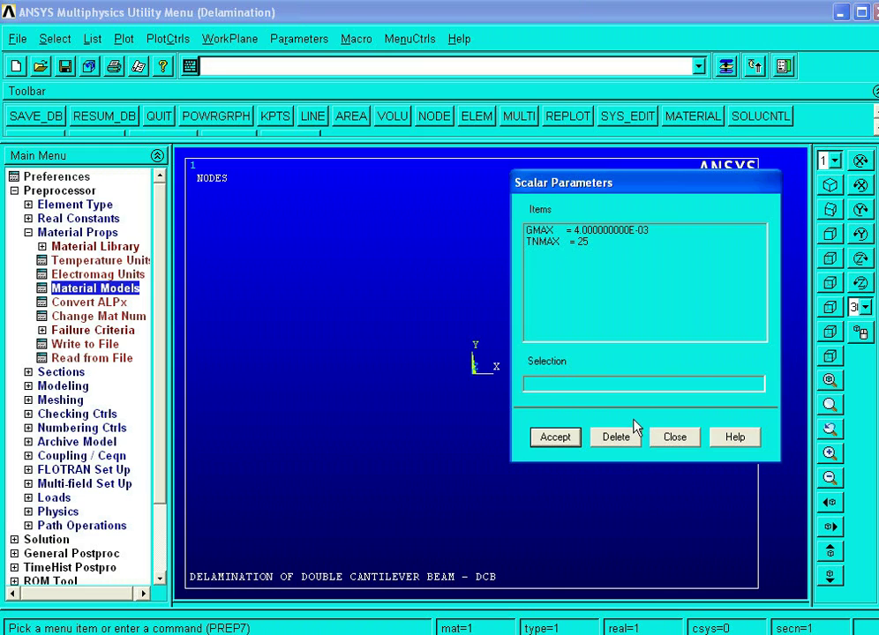
Define exponential cohesive zone data for material 2 with the commands TB,CZM,2,,,EXPO and TBDATA,1,TNMAX,GMAX,1000.0.
click(664, 438)
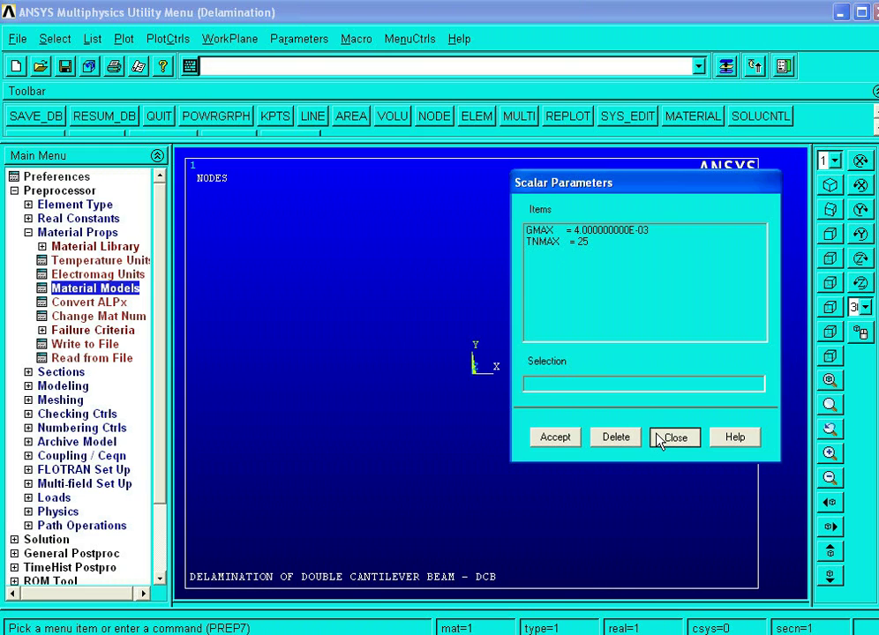
click(663, 439)
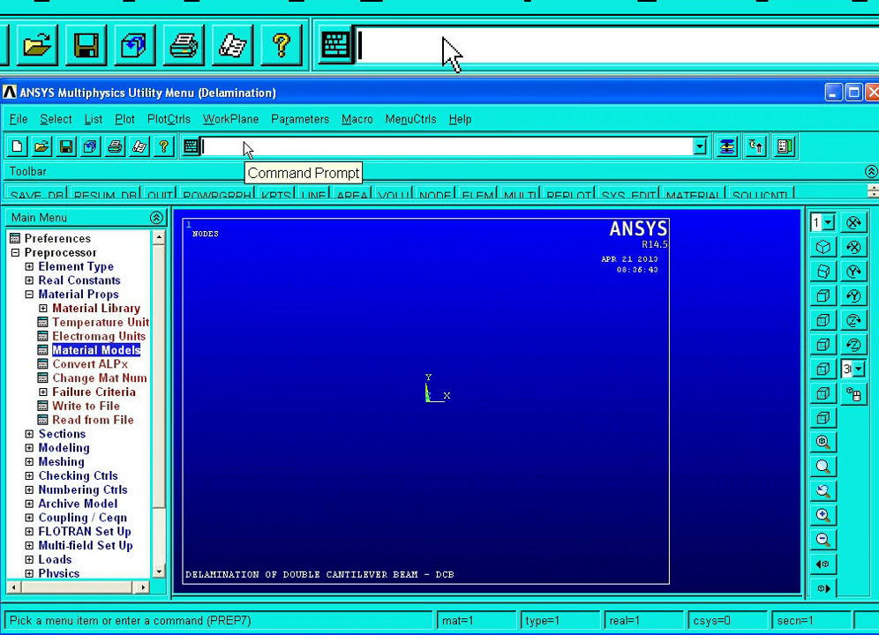
text(TB,CZM,2,,,EXPO)
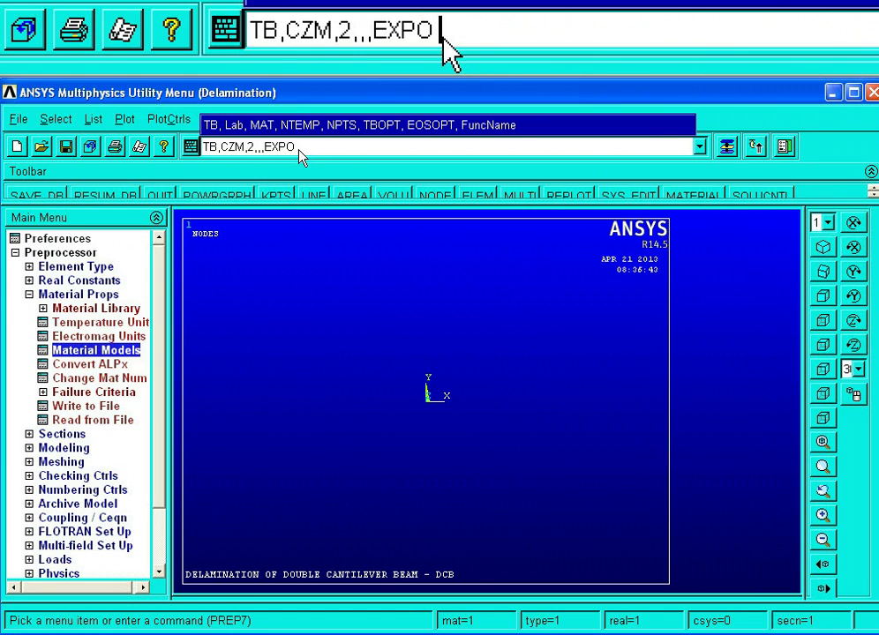
key(Return)
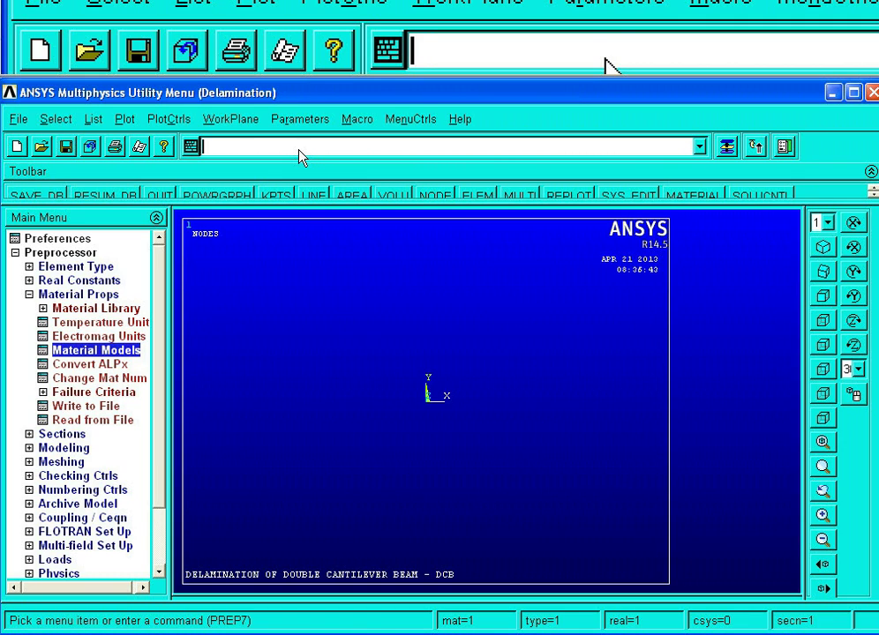
text(TBDATA,1,TNMAX,GMAX,1000.0)
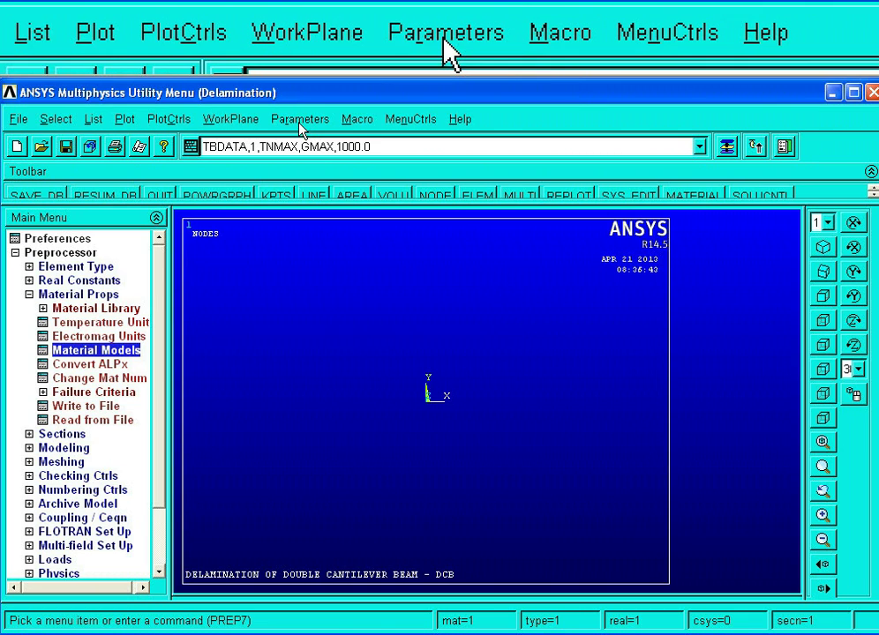
click(328, 157)
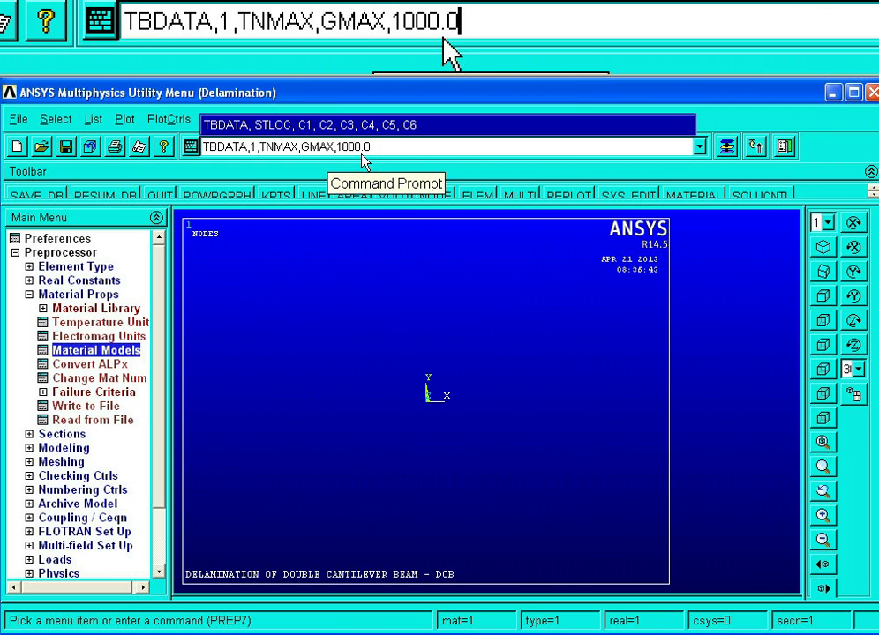
key(Return)
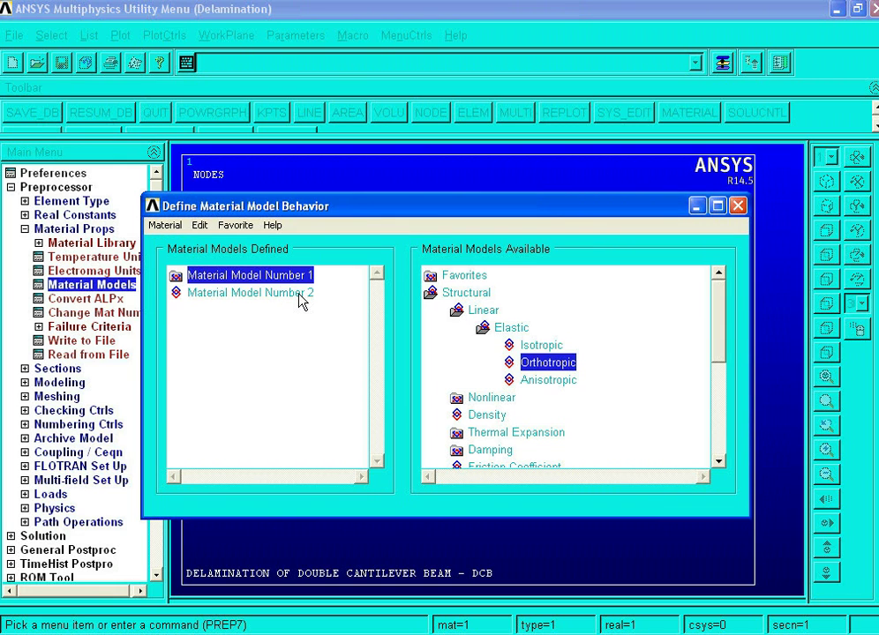
Check material model number 2 among the defined material models and close the material definitions.
click(265, 293)
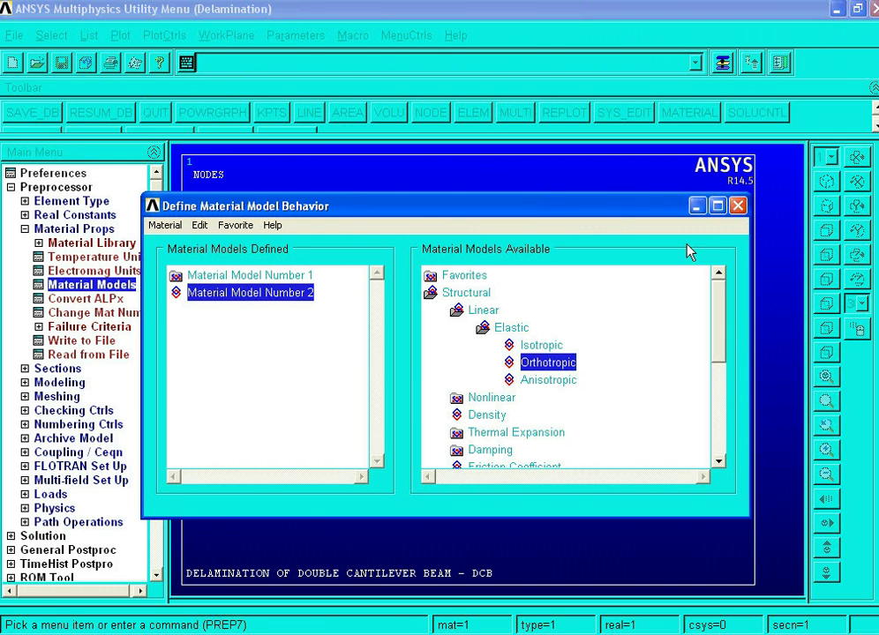
click(737, 207)
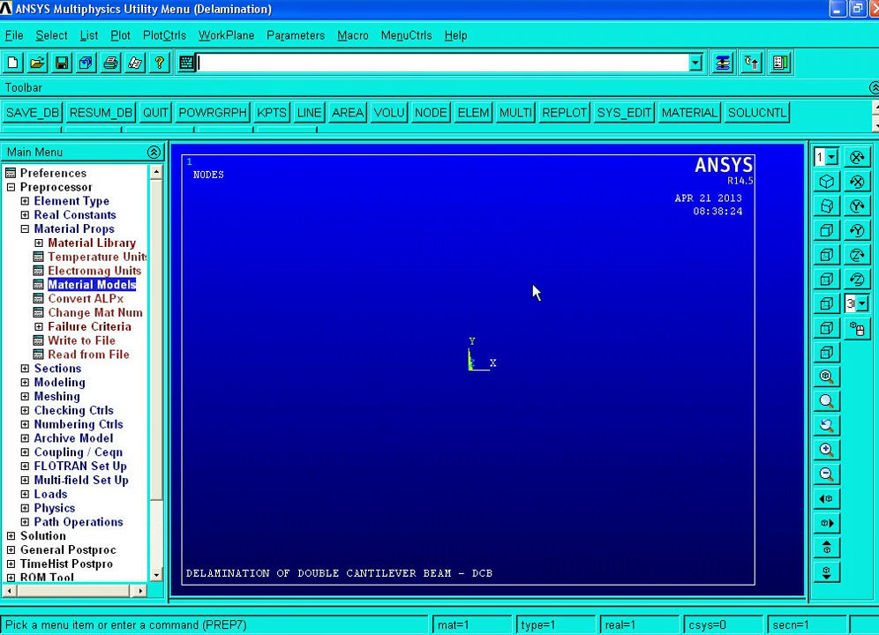
click(23, 229)
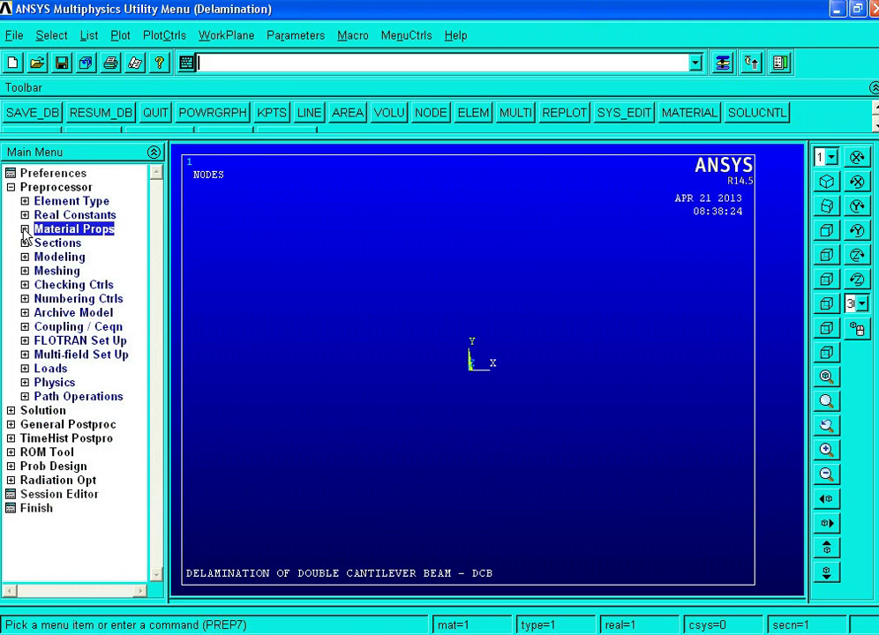
click(11, 187)
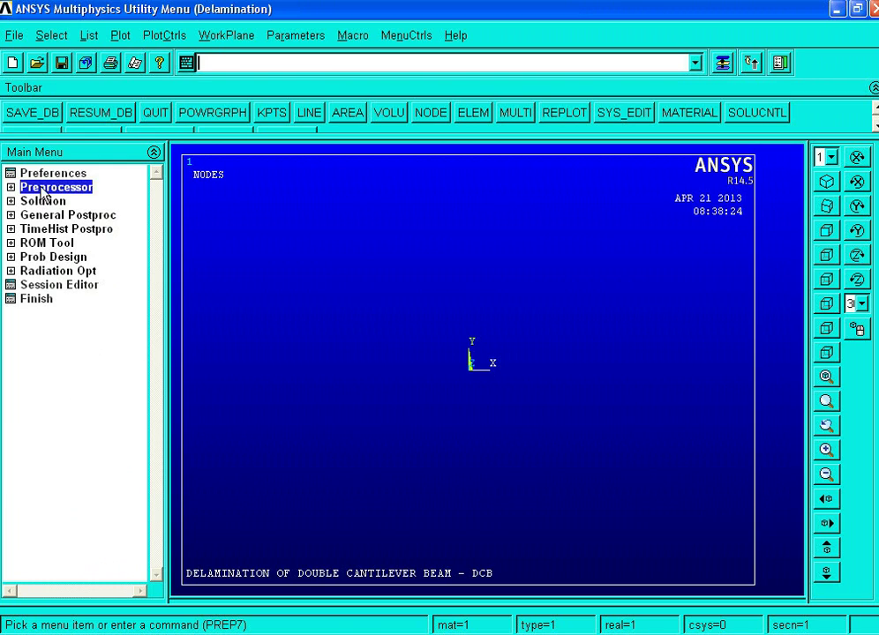
Create a block volume by dimensions with X from 0 to 100, Y from 0 to 1.5 and Z from 0 to 20.
click(43, 190)
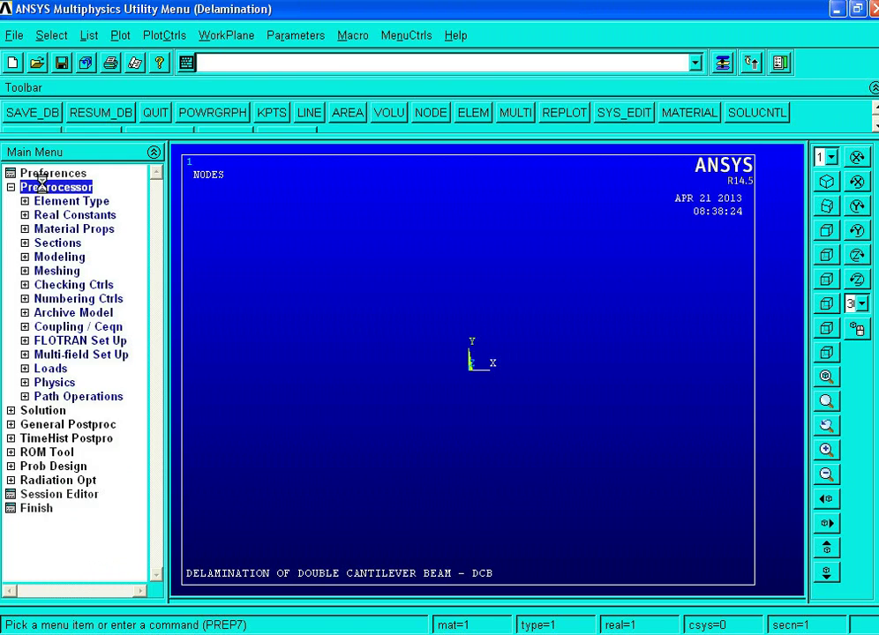
click(64, 258)
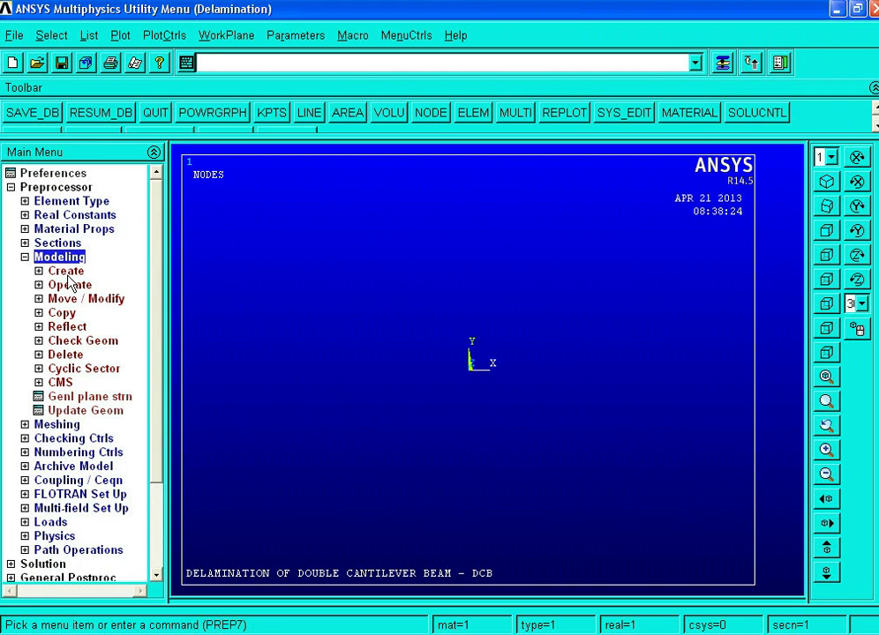
click(67, 273)
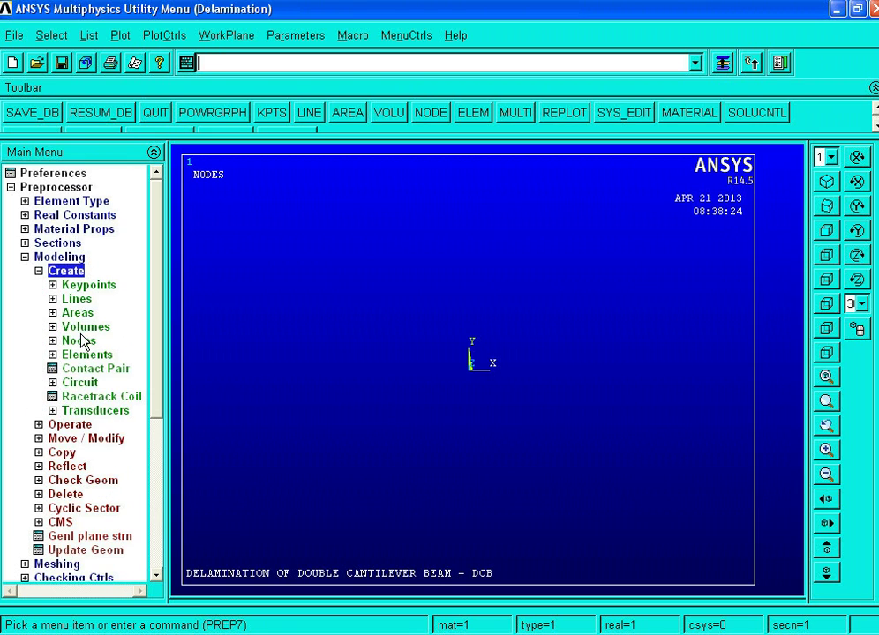
click(84, 328)
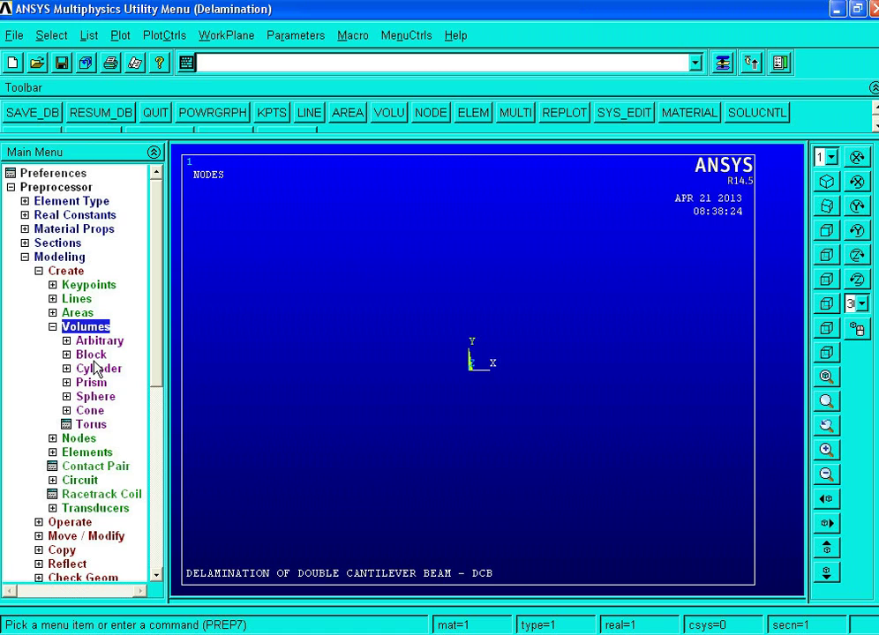
click(93, 356)
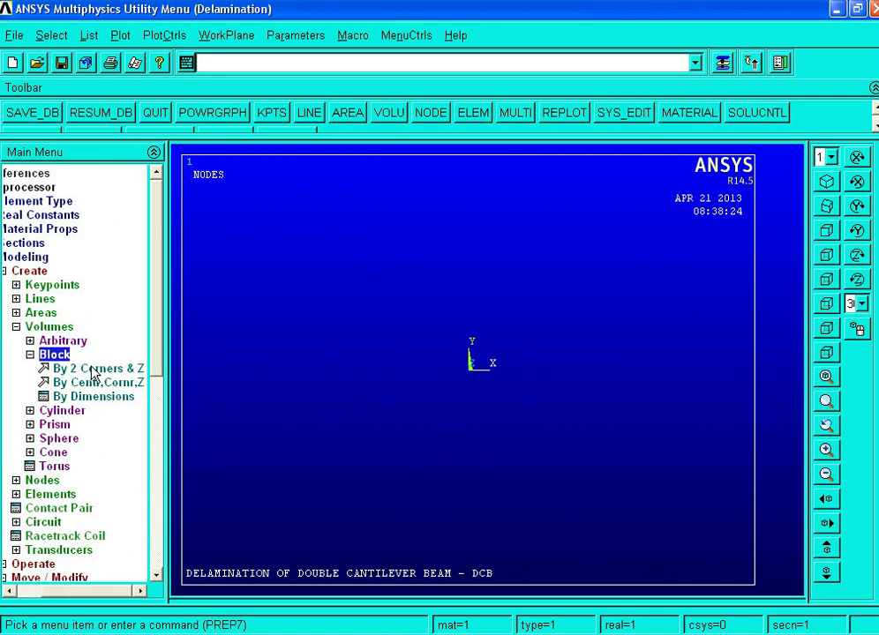
click(93, 397)
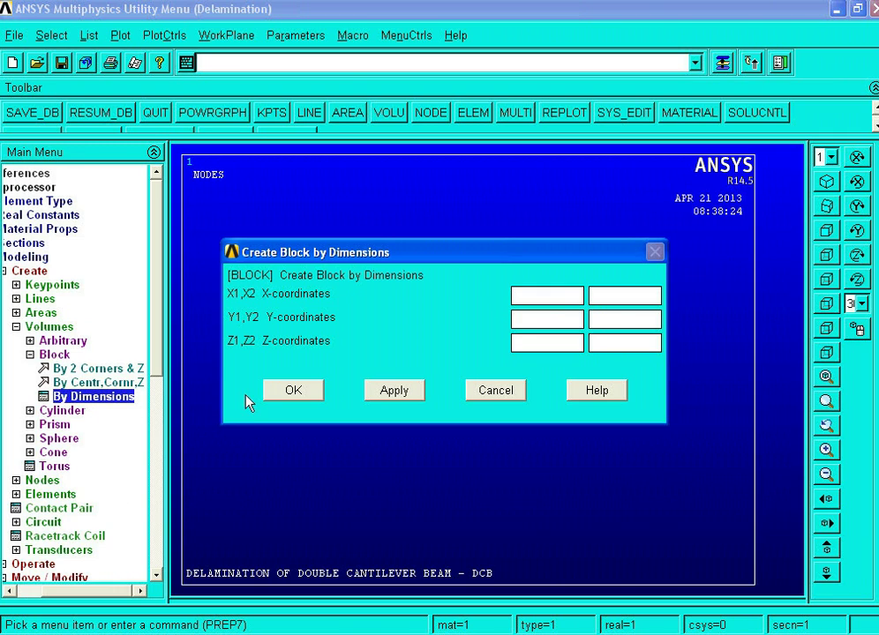
click(544, 297)
text(0)
click(603, 298)
text(100)
click(548, 316)
text(0)
click(604, 319)
text(1.5)
click(553, 347)
text(0)
click(593, 345)
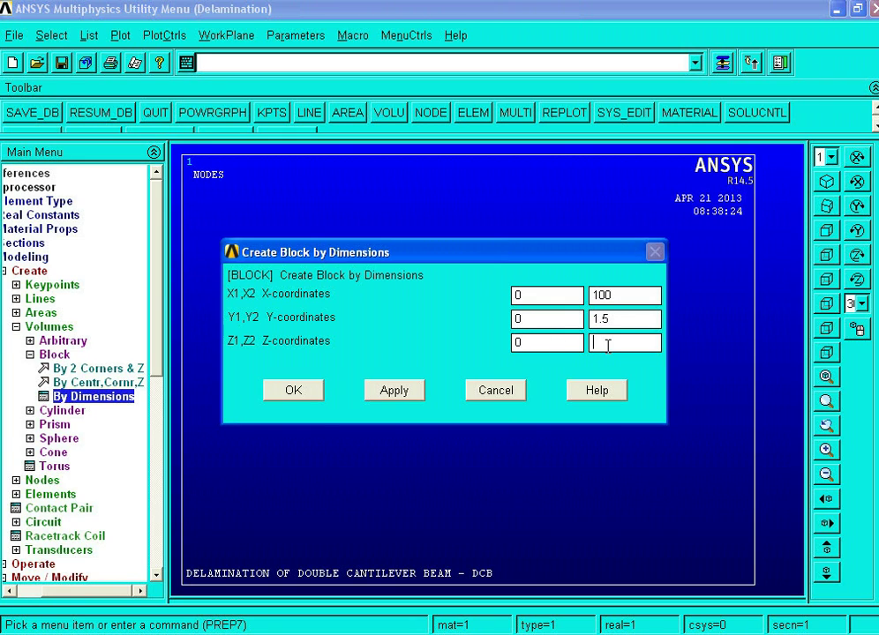
text(20)
click(398, 395)
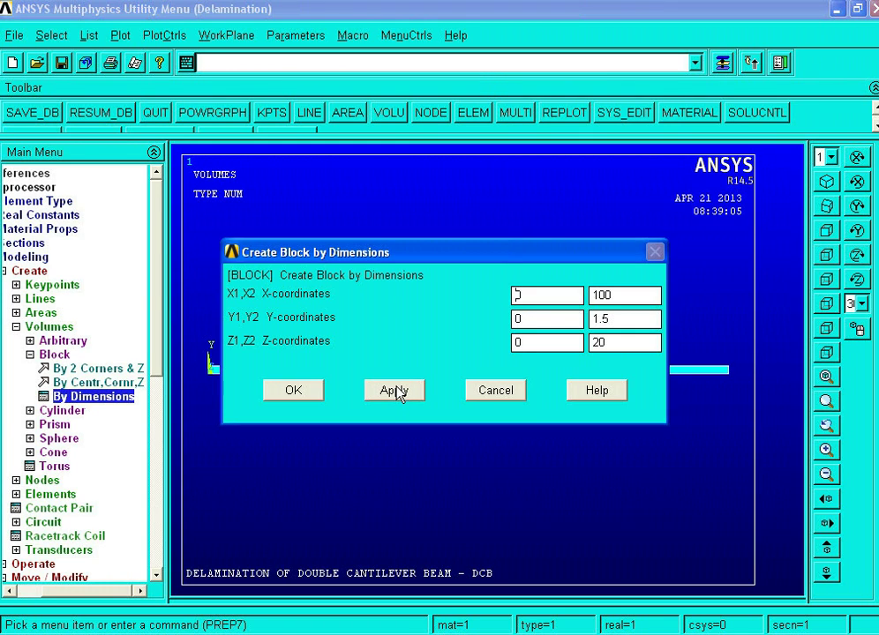
Create a second block with X from 0 to 100, Y from 0 to -1.5 and Z from 0 to 20.
click(591, 319)
text(-)
click(291, 390)
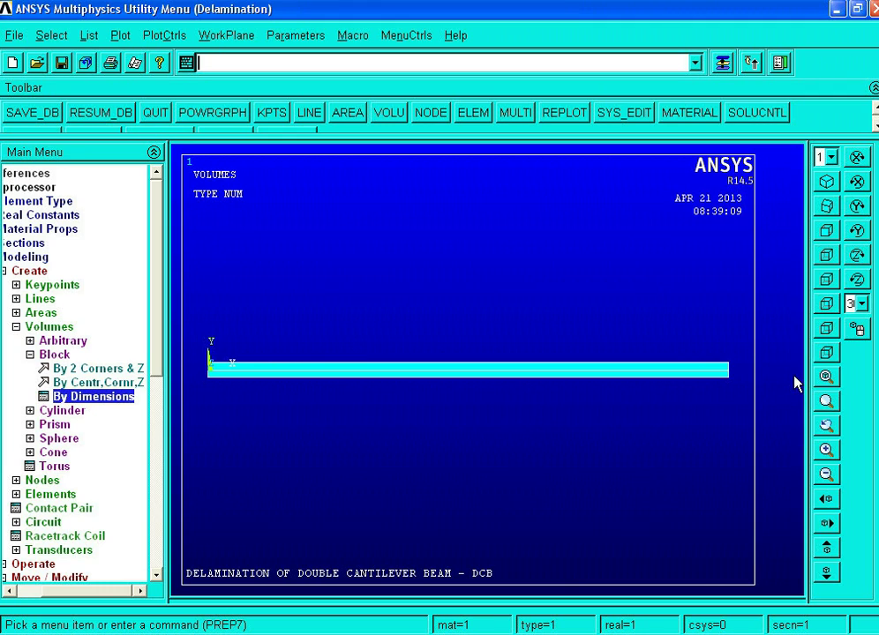
Set the global meshing attributes to element type 1 SOLID185, material 1 and element coordinate system 0.
click(826, 378)
click(858, 330)
mouse_move(687, 290)
right_down()
mouse_move(551, 321)
mouse_move(542, 365)
mouse_move(592, 373)
mouse_move(614, 342)
right_up()
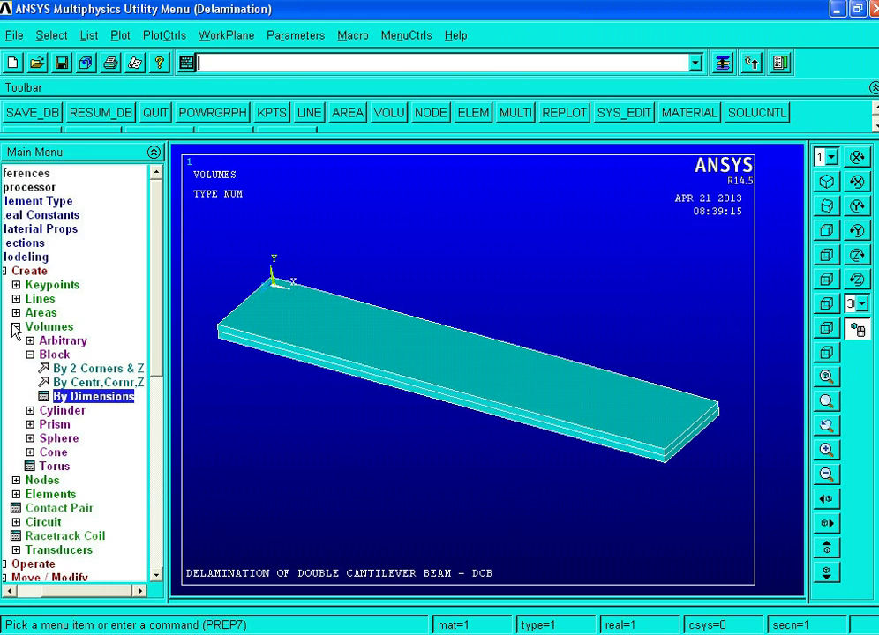
click(5, 272)
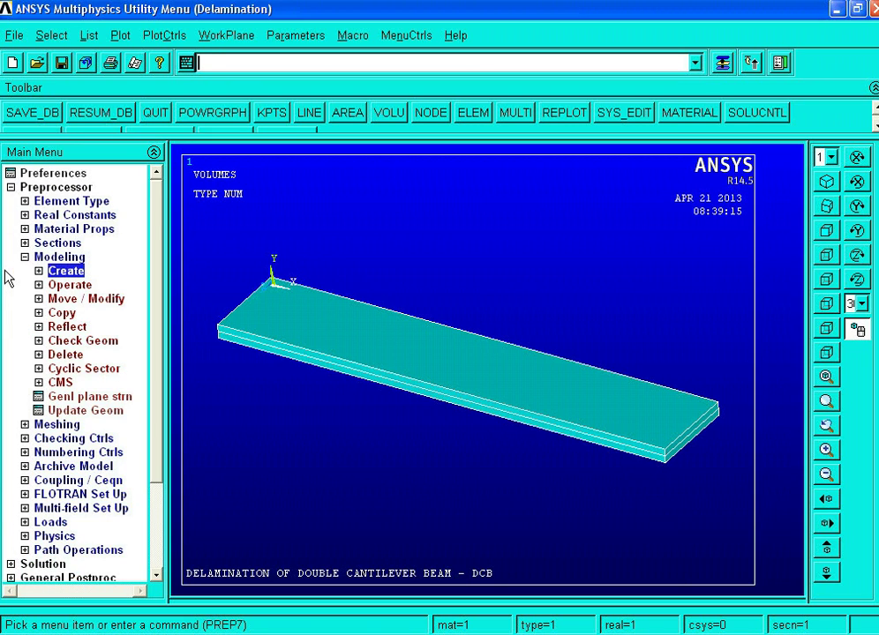
click(62, 427)
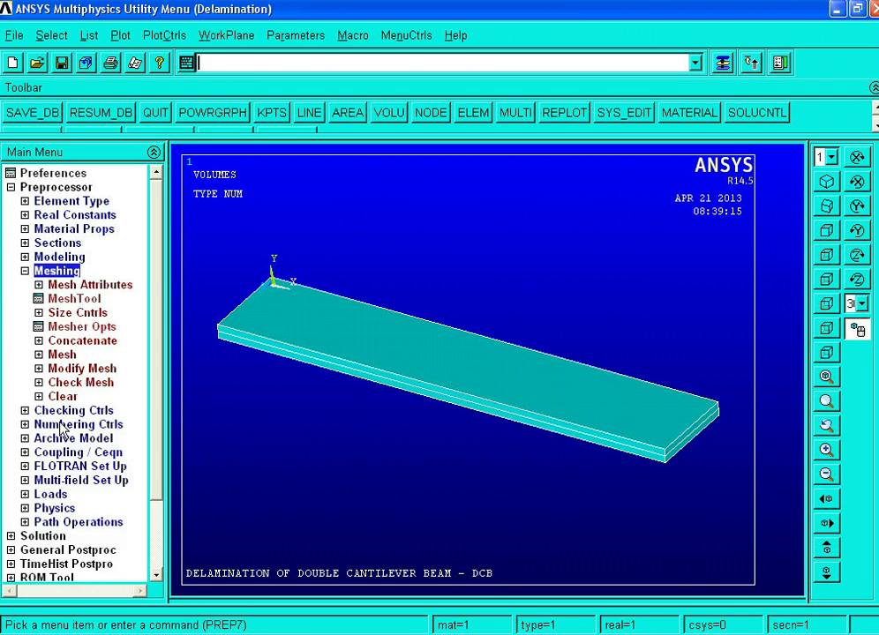
click(74, 300)
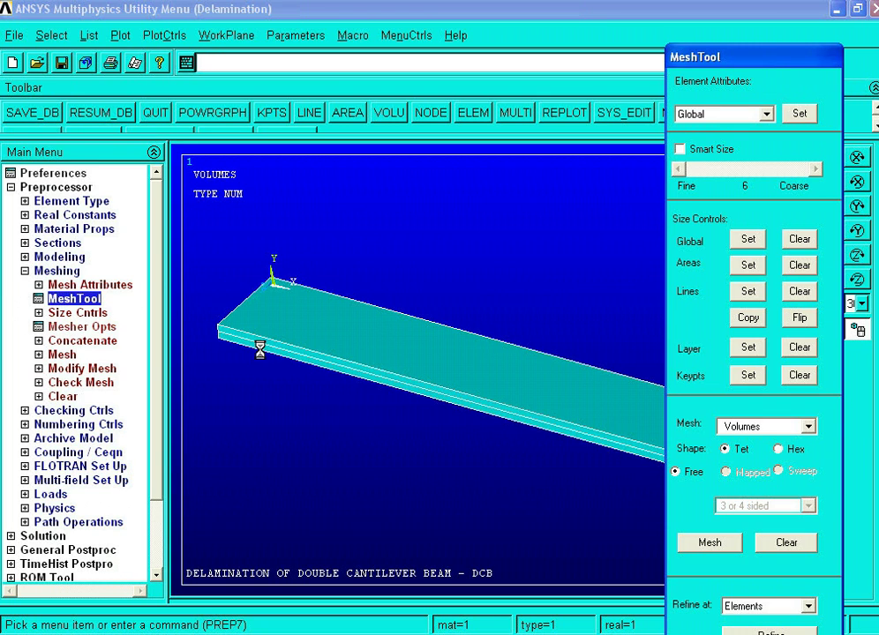
click(797, 117)
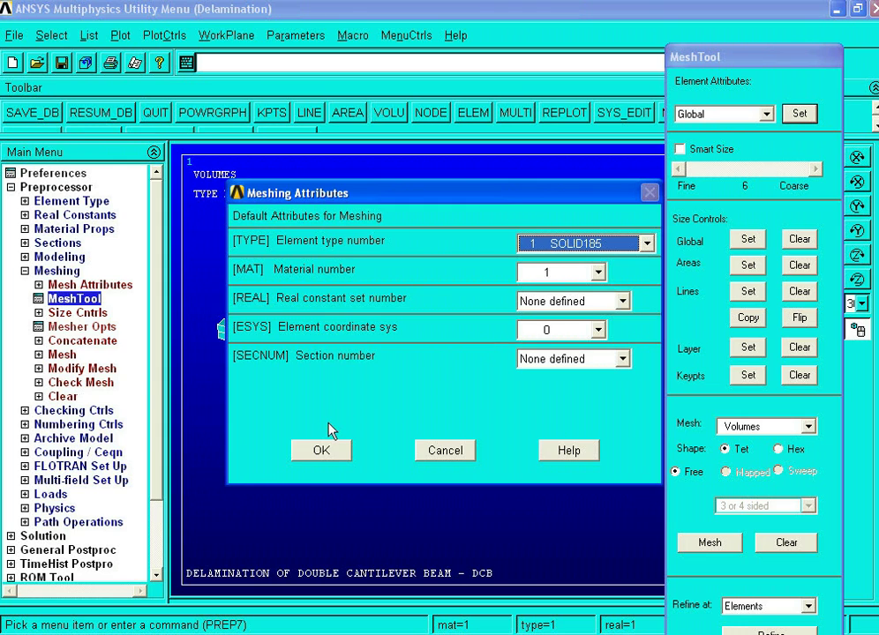
click(328, 451)
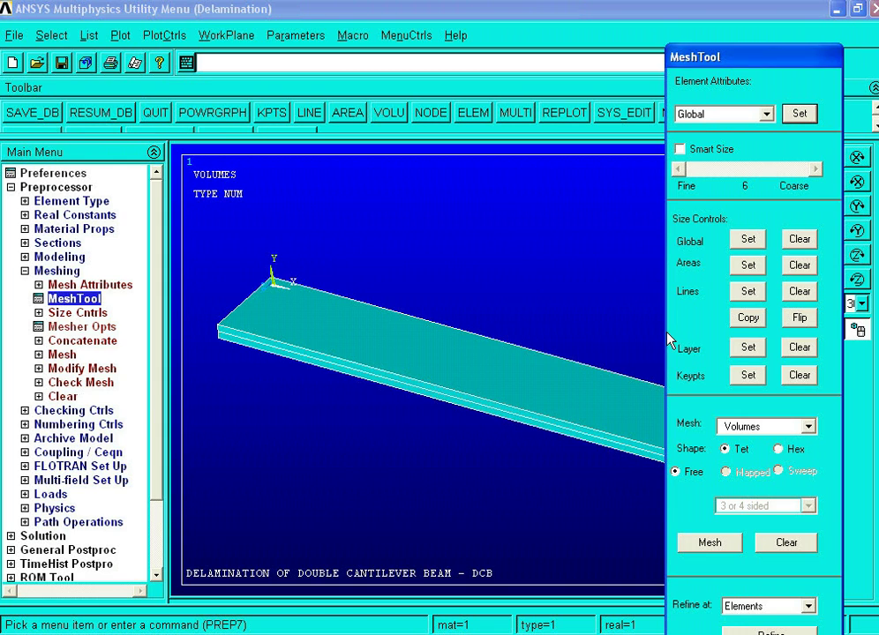
Assign 1 element division to the eight short thickness-direction lines at the corners of both blocks.
click(746, 291)
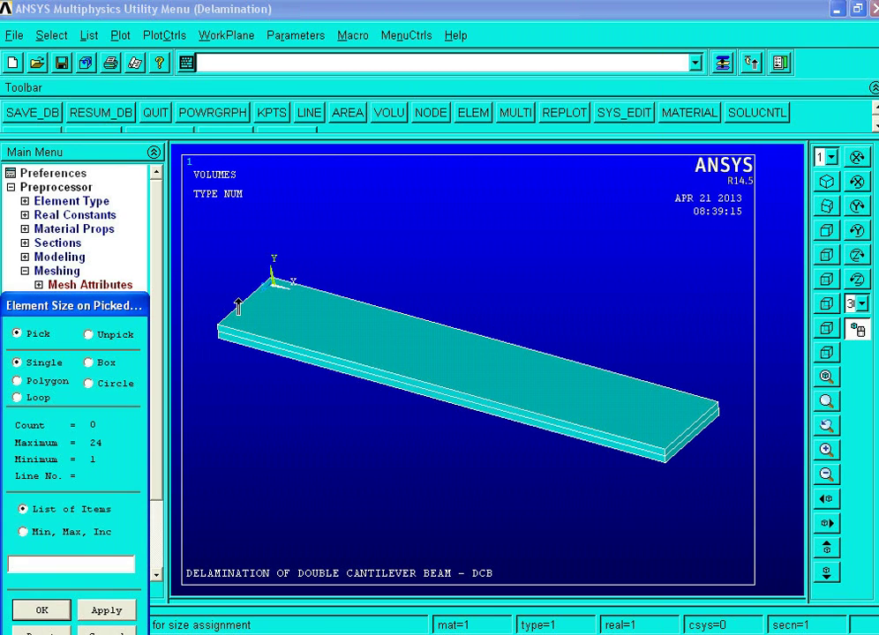
click(288, 300)
click(283, 291)
click(217, 346)
click(217, 331)
click(217, 331)
click(670, 461)
click(666, 453)
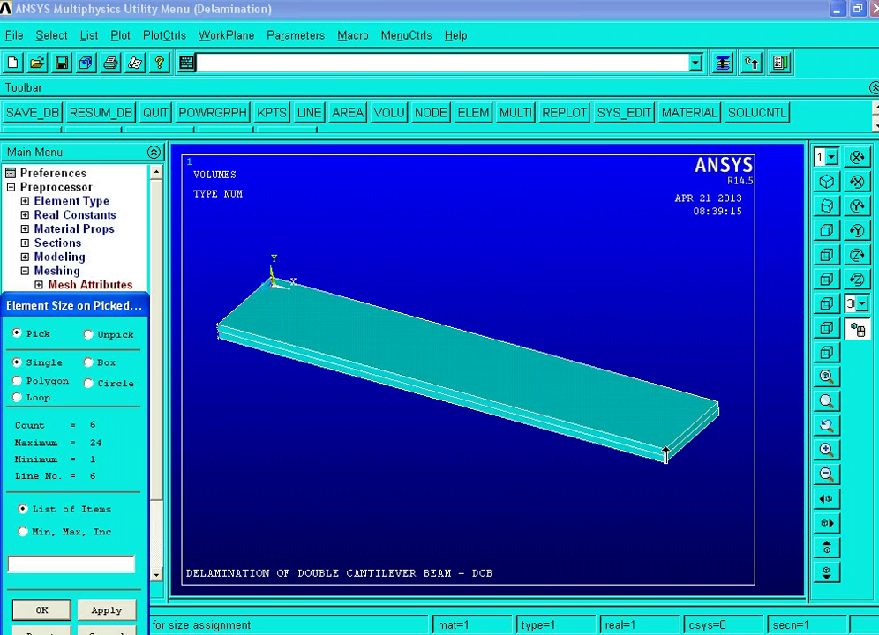
click(725, 417)
click(722, 408)
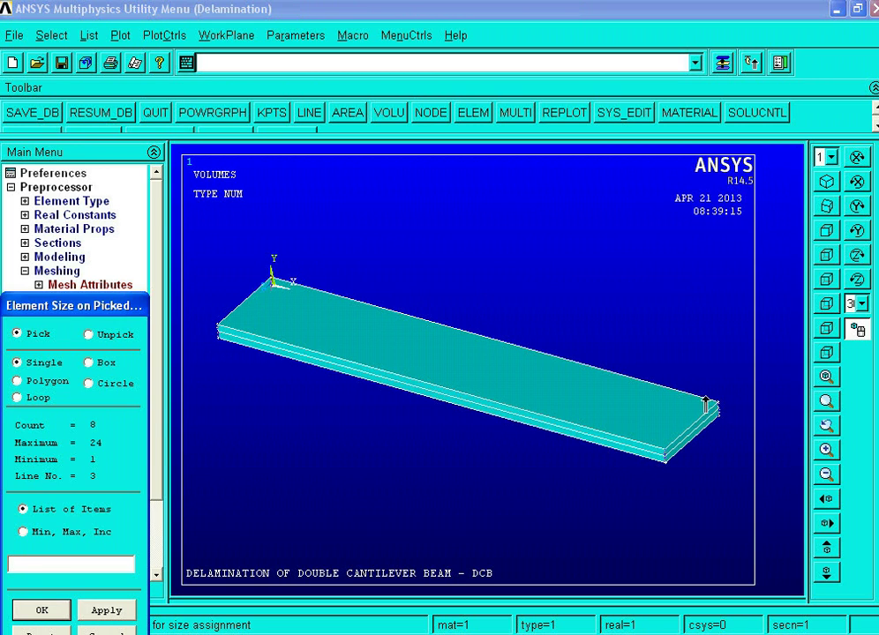
middle_click(604, 358)
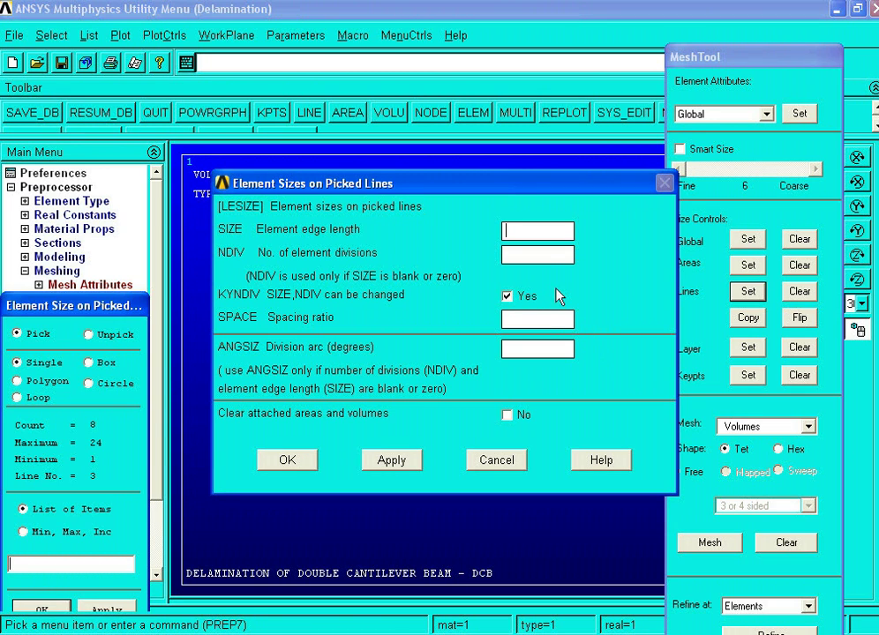
click(534, 255)
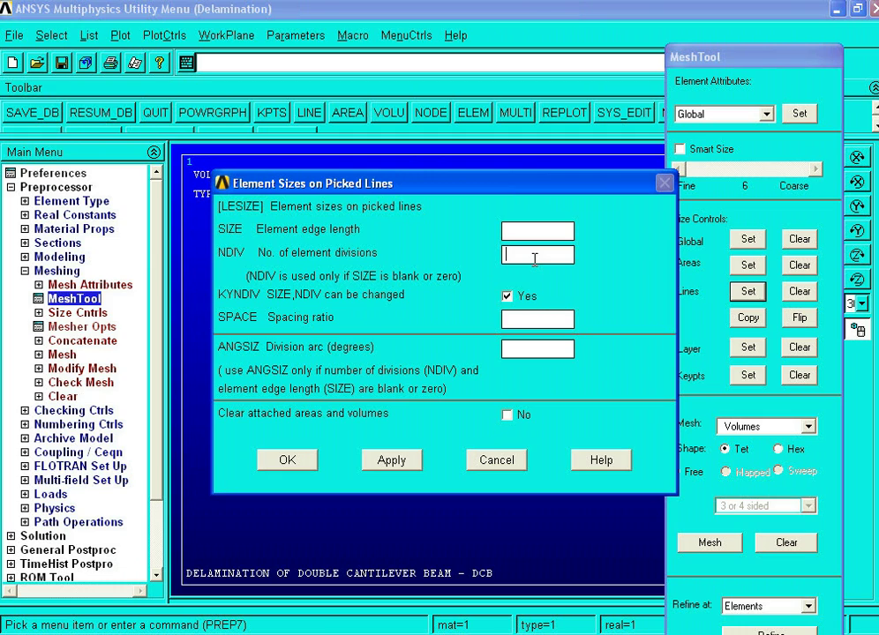
text(1)
click(379, 464)
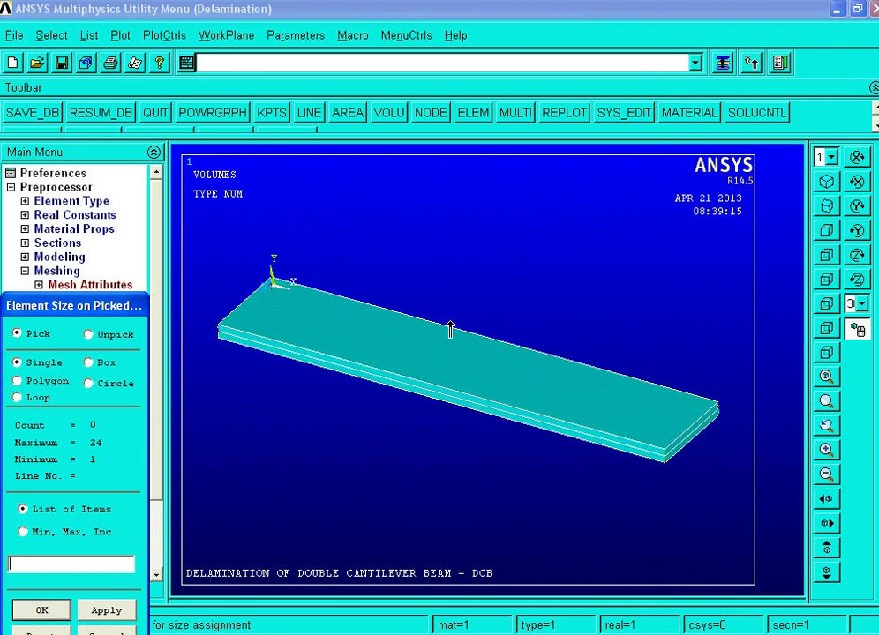
Assign 10 element divisions to the eight long lines running along the X direction of both blocks.
click(451, 329)
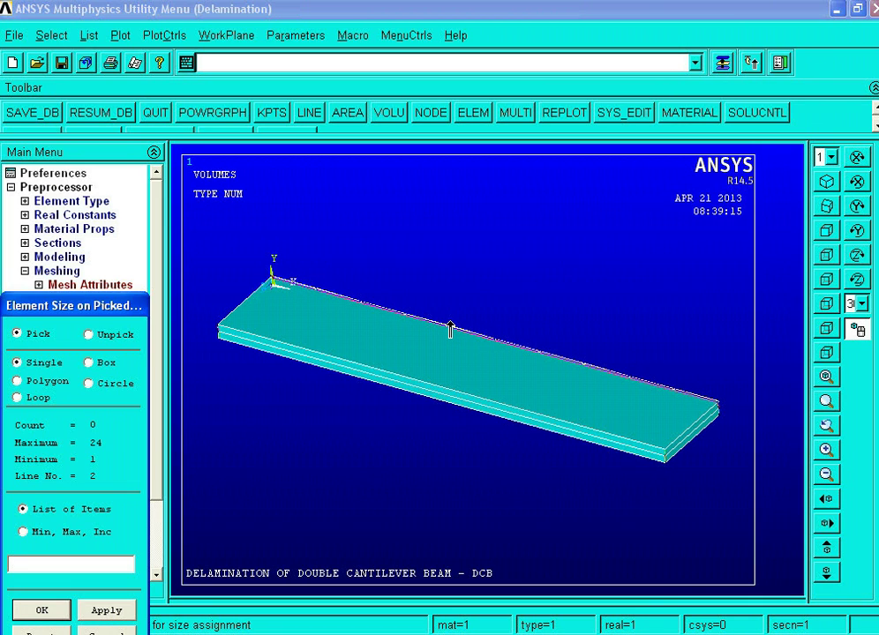
click(443, 339)
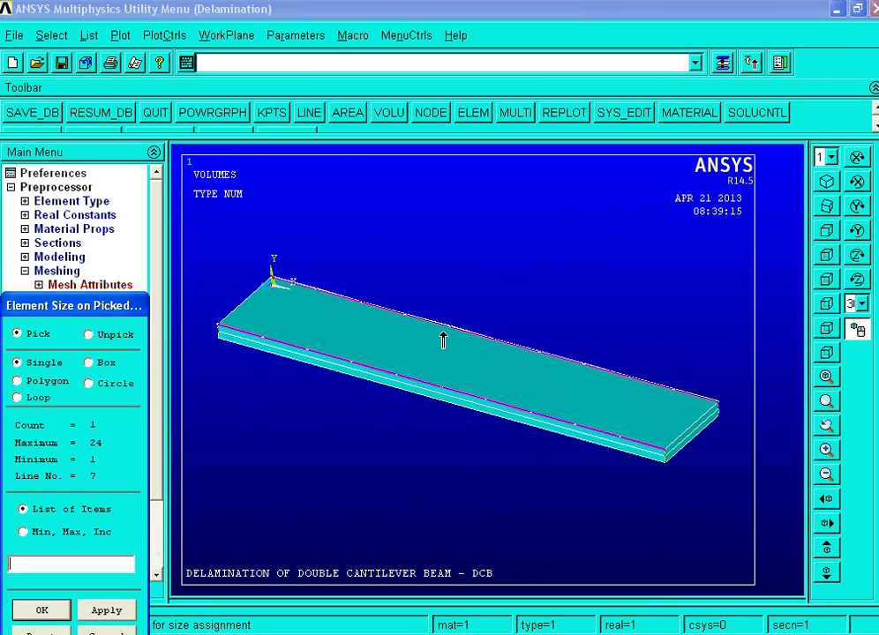
drag(445, 338, 456, 334)
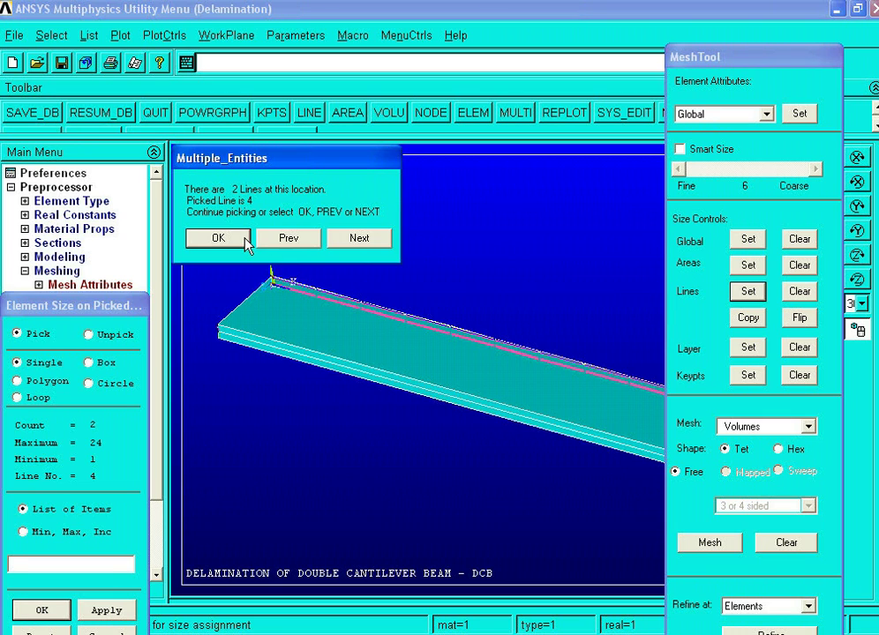
click(221, 238)
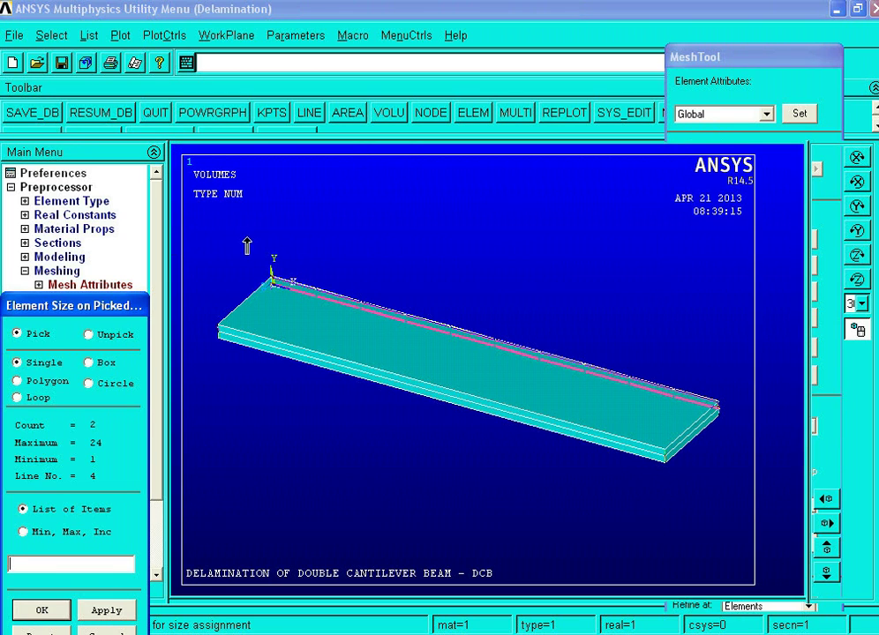
click(490, 363)
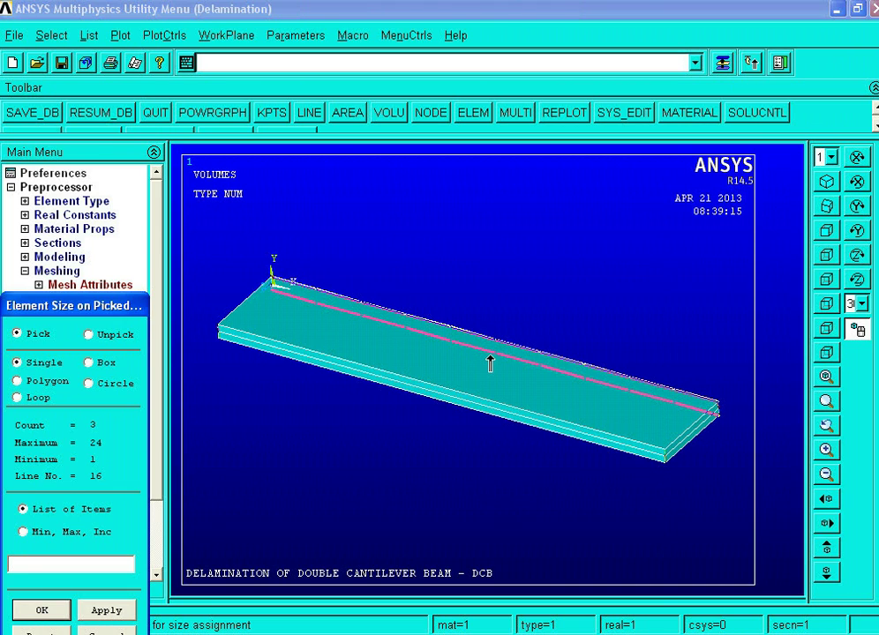
click(490, 363)
click(451, 396)
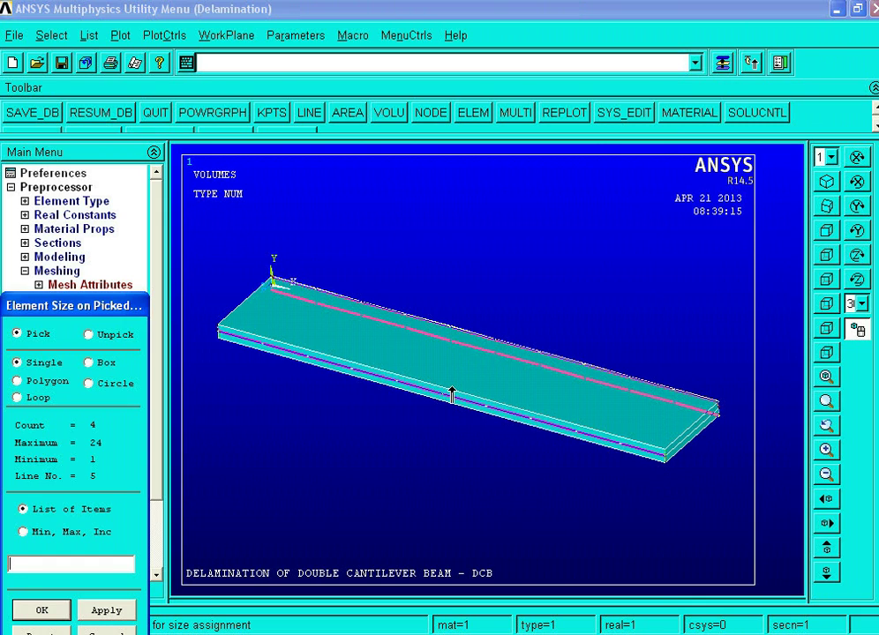
click(450, 395)
click(449, 394)
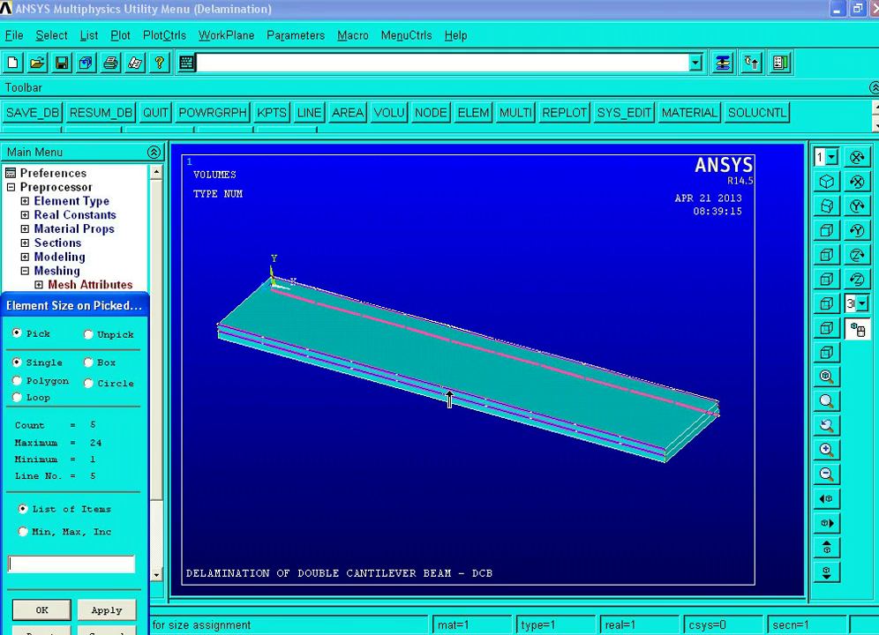
click(449, 399)
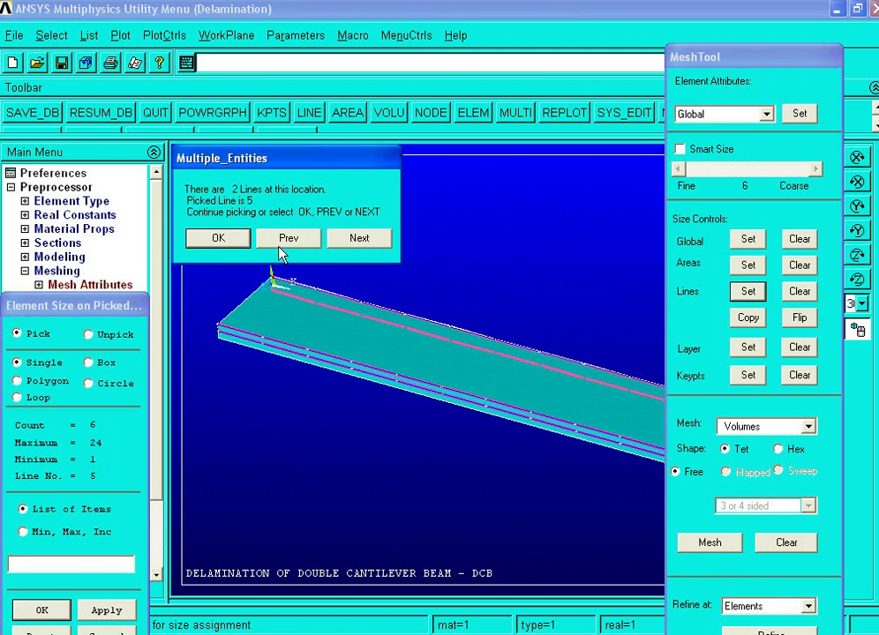
click(231, 242)
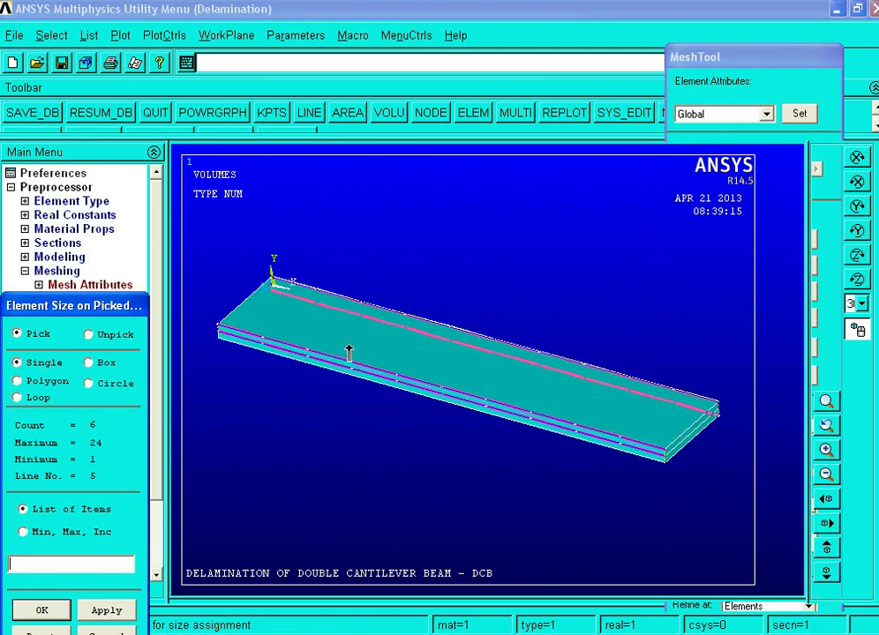
click(468, 402)
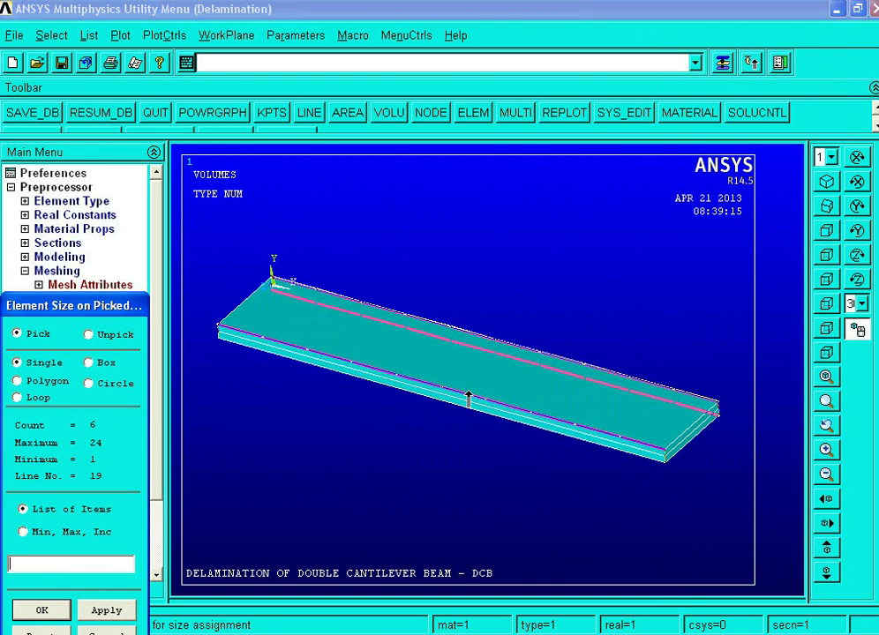
click(457, 405)
click(458, 406)
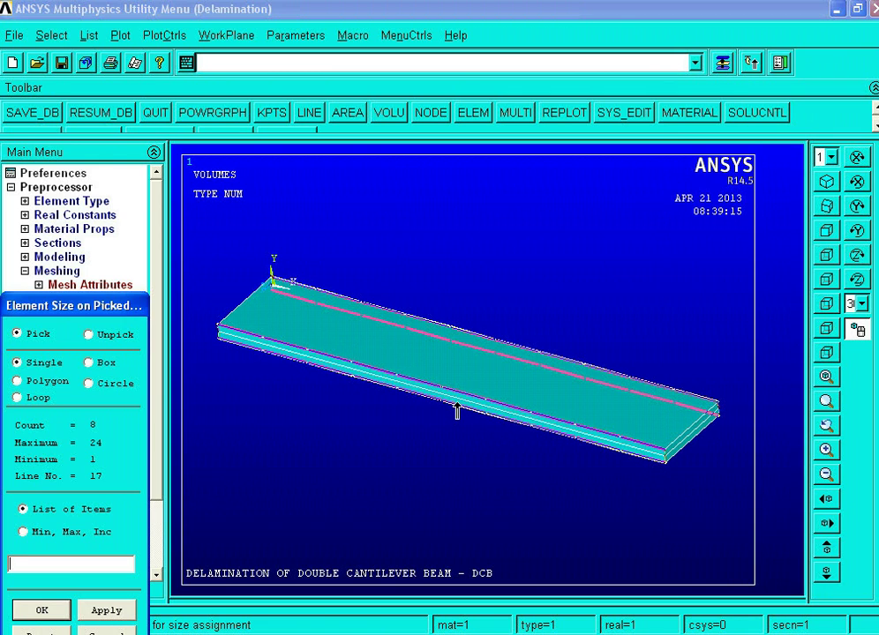
middle_click(455, 412)
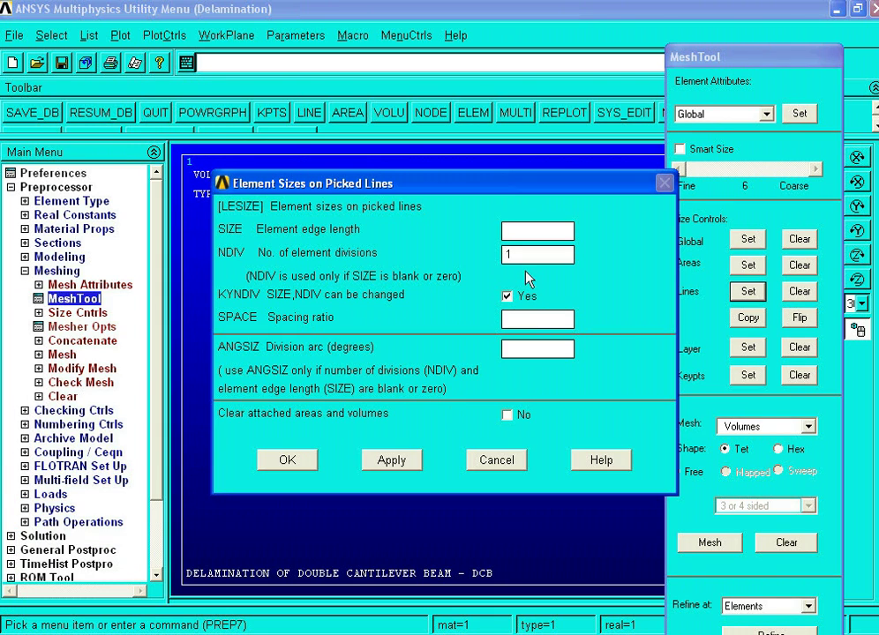
click(530, 251)
text(0)
click(289, 459)
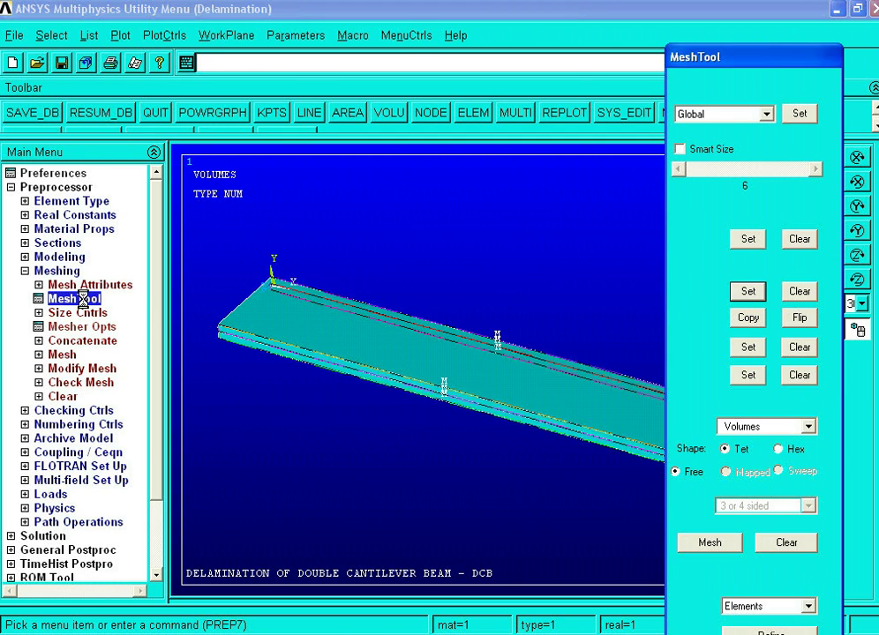
Mesh both volumes with hex/wedge elements using Sweep with automatic source and target.
click(675, 471)
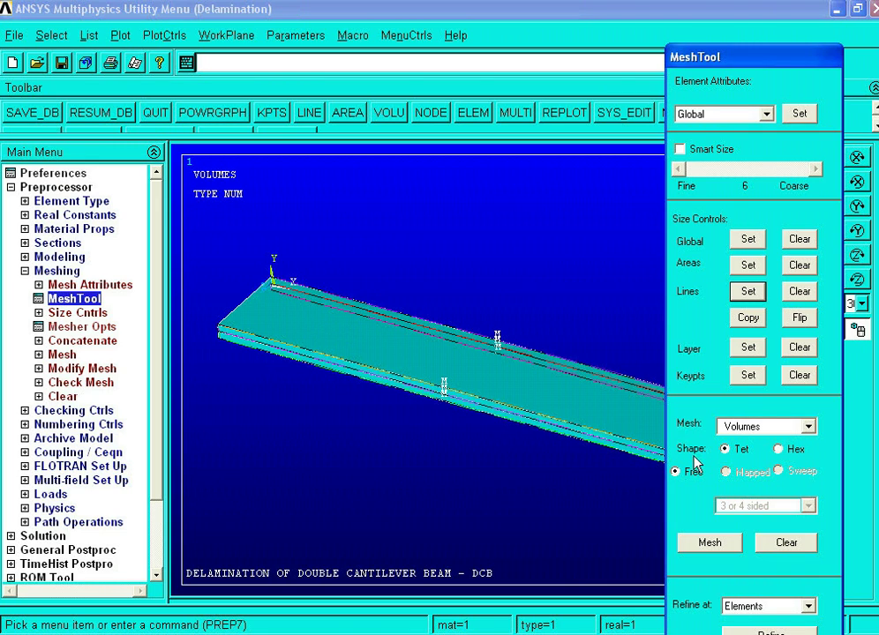
click(778, 450)
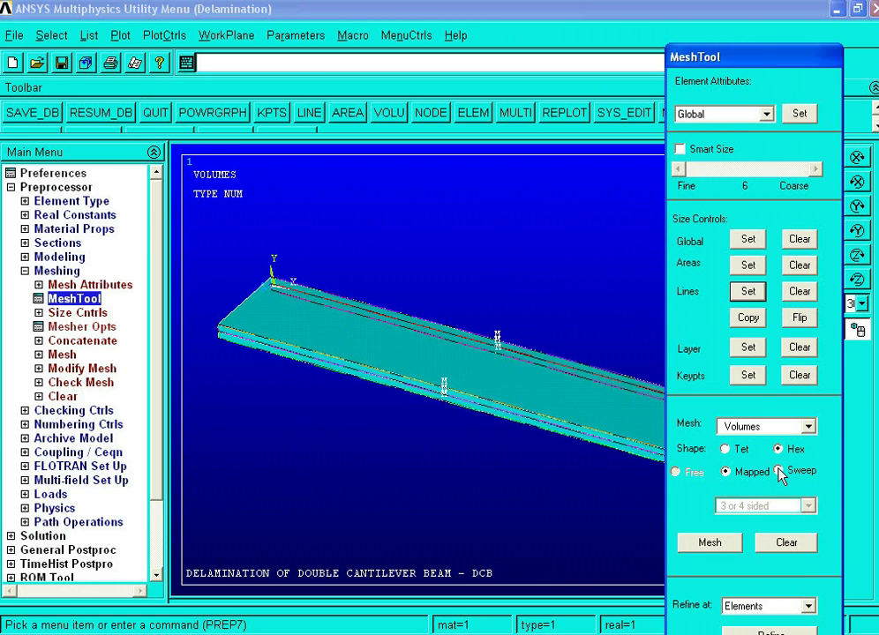
click(778, 472)
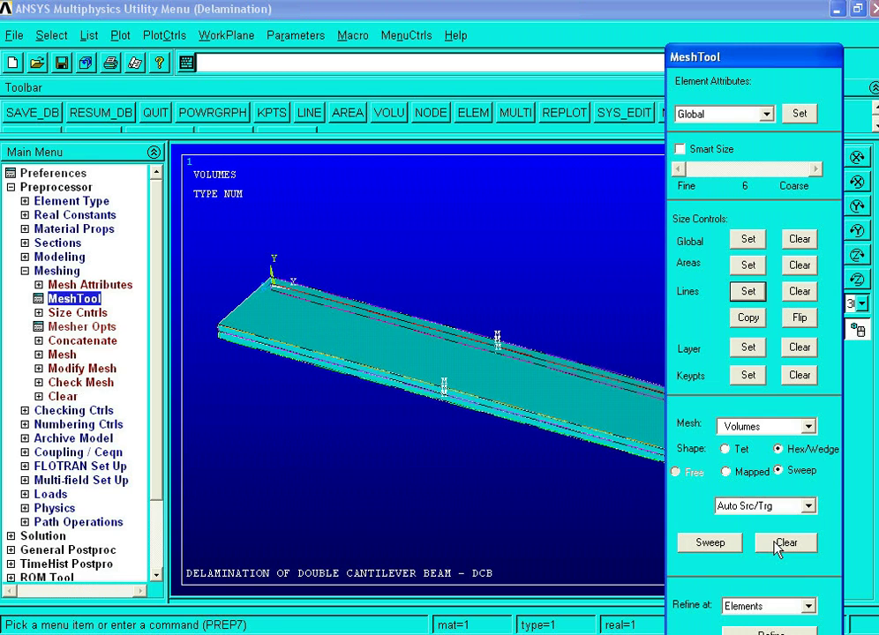
click(700, 544)
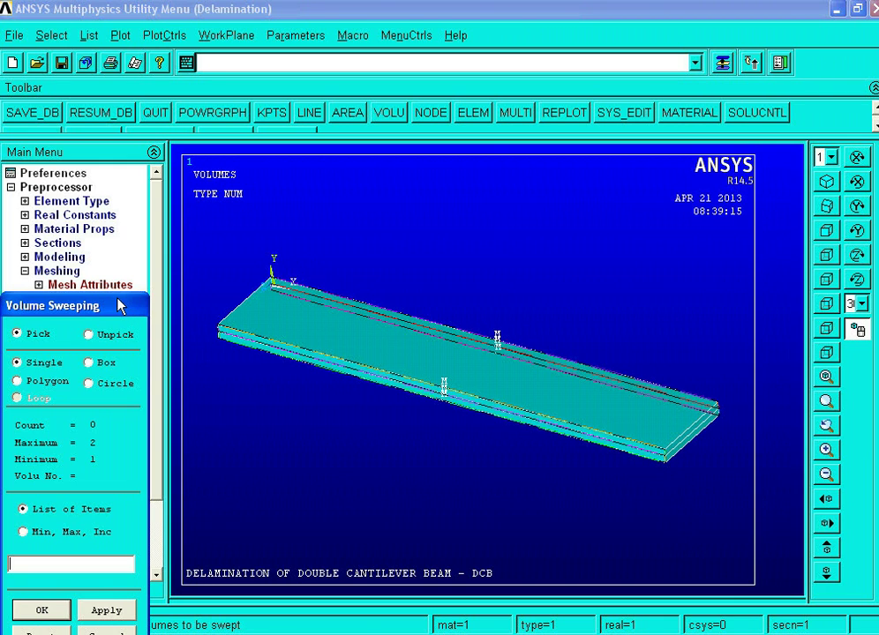
drag(119, 306, 103, 213)
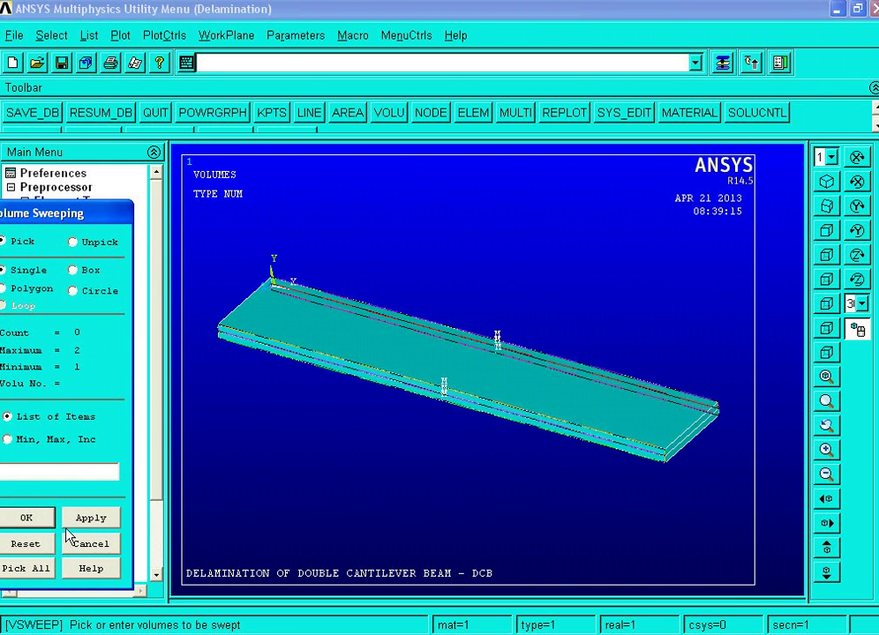
click(33, 569)
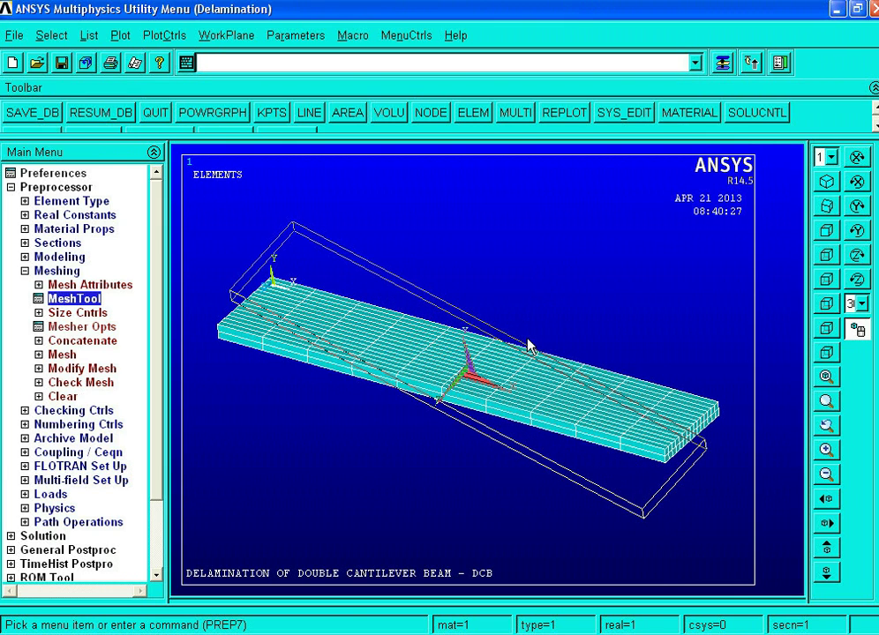
Box-select the nodes on the mid-plane interface between the blocks, from X 30 to the X 100 end, and plot only these nodes.
ctrl+right_drag(528, 344, 539, 322)
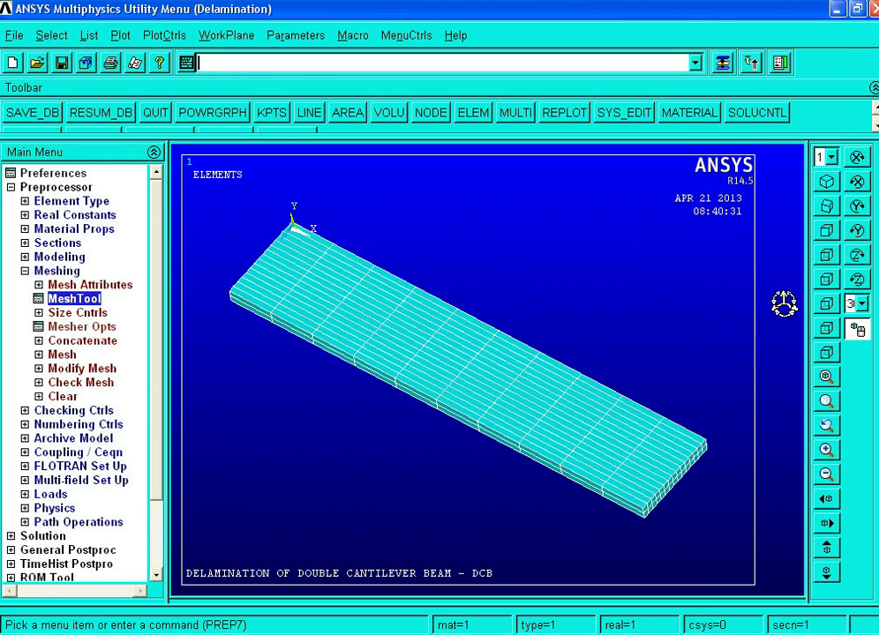
click(828, 231)
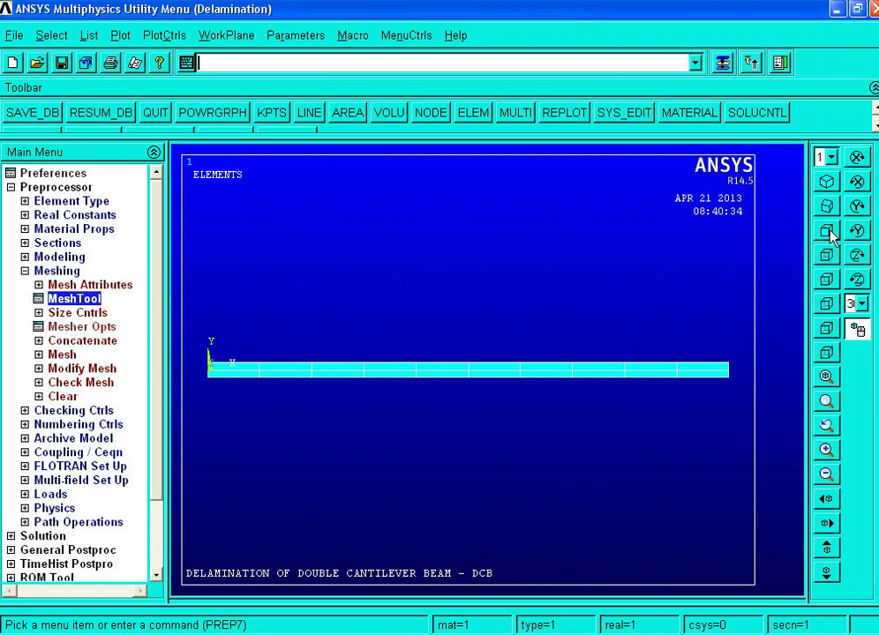
click(60, 39)
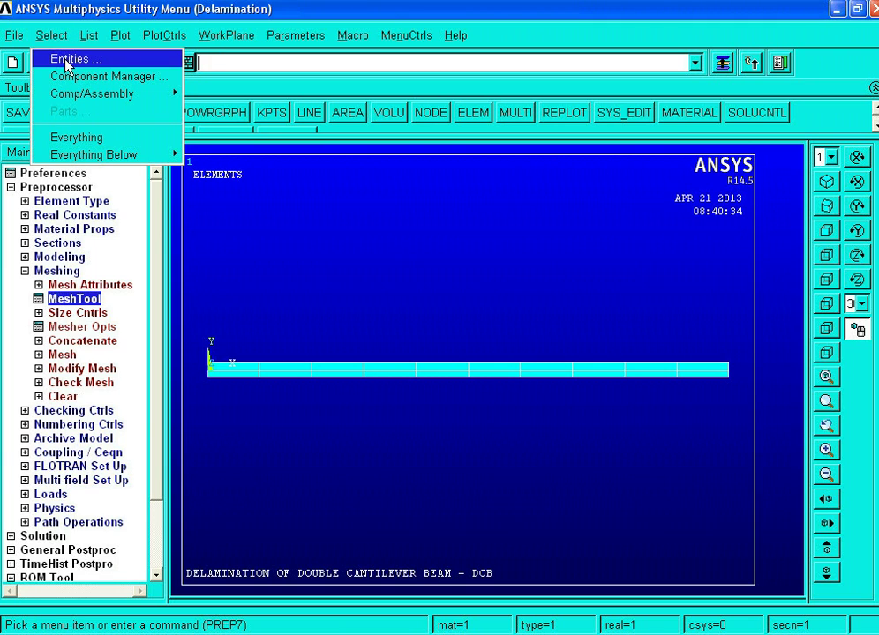
click(66, 60)
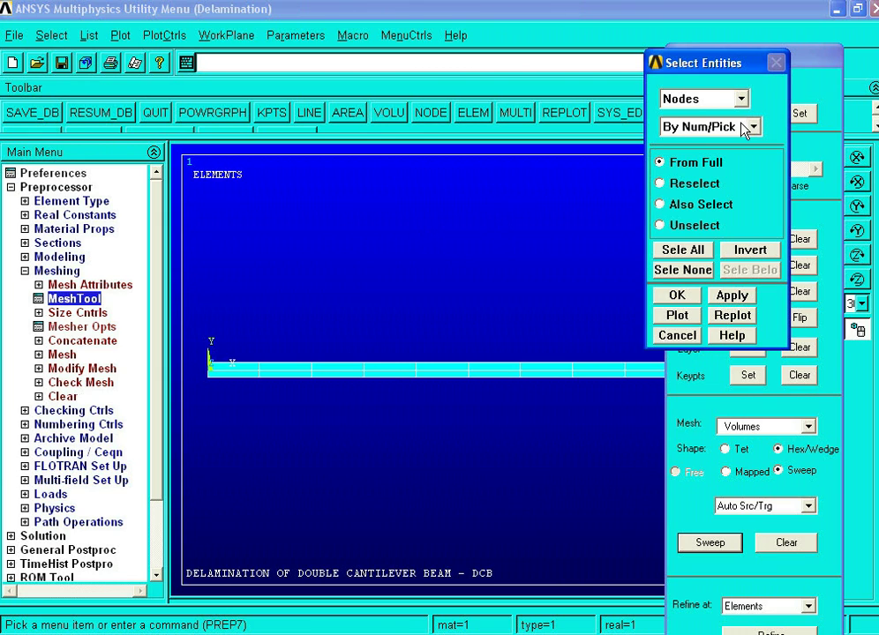
click(685, 300)
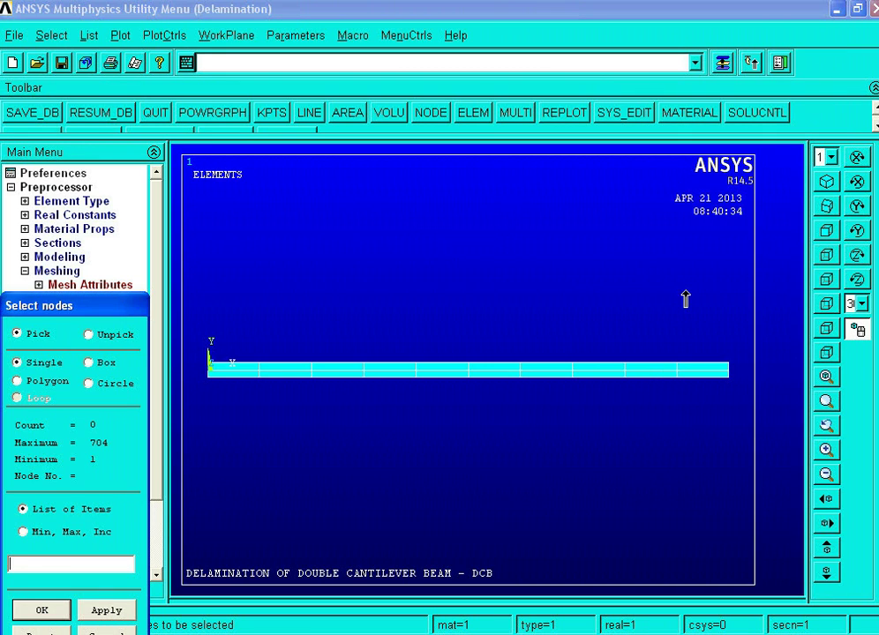
click(103, 364)
drag(745, 374, 360, 369)
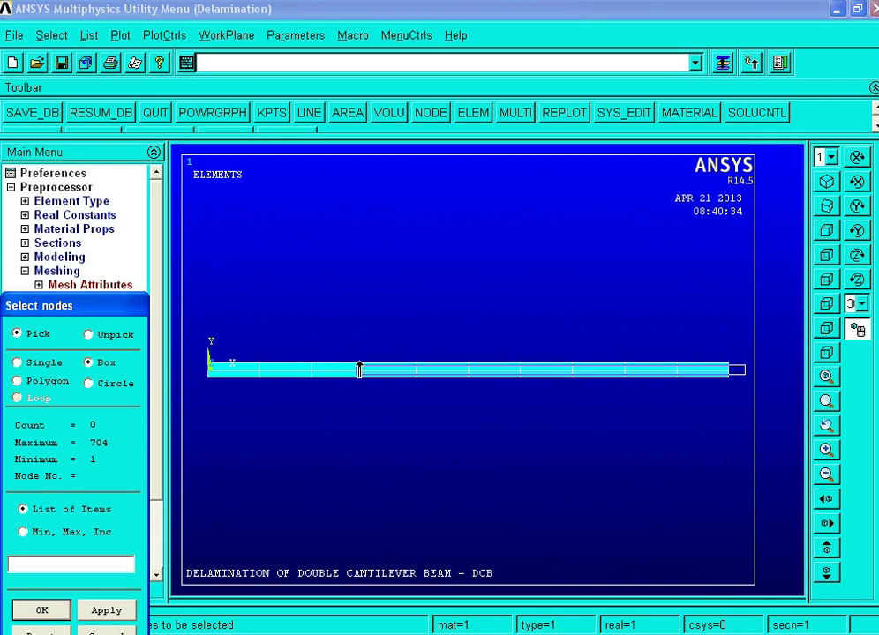
drag(359, 363, 360, 363)
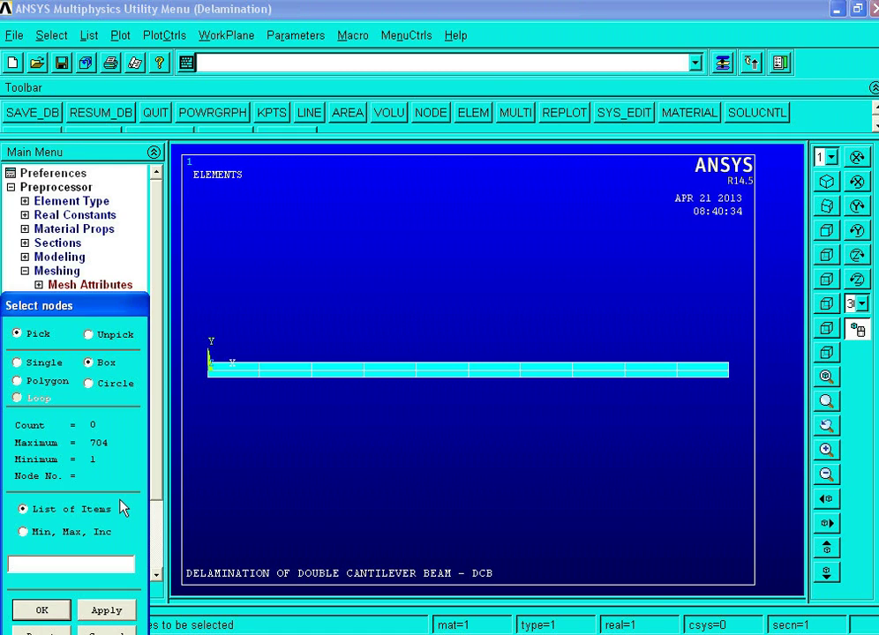
click(47, 611)
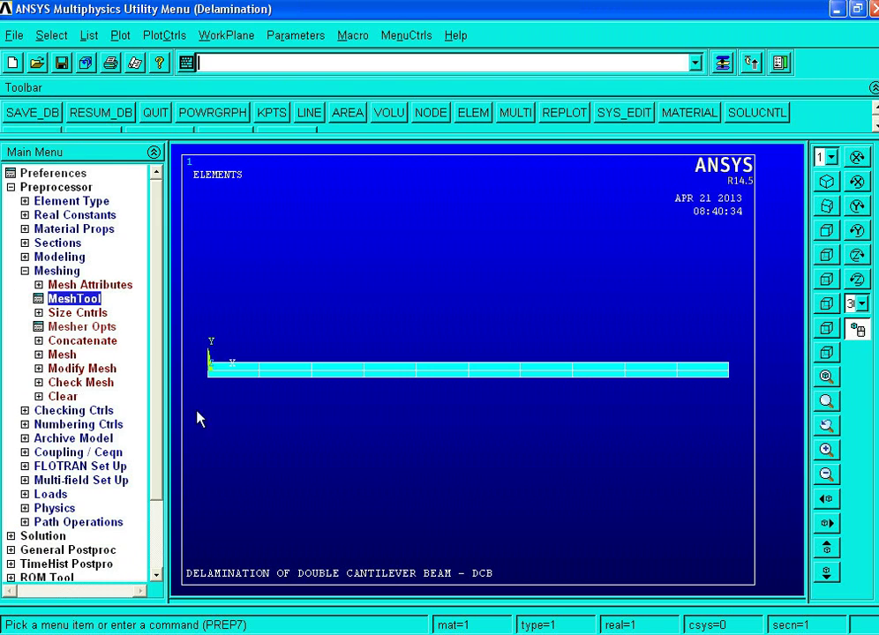
click(430, 113)
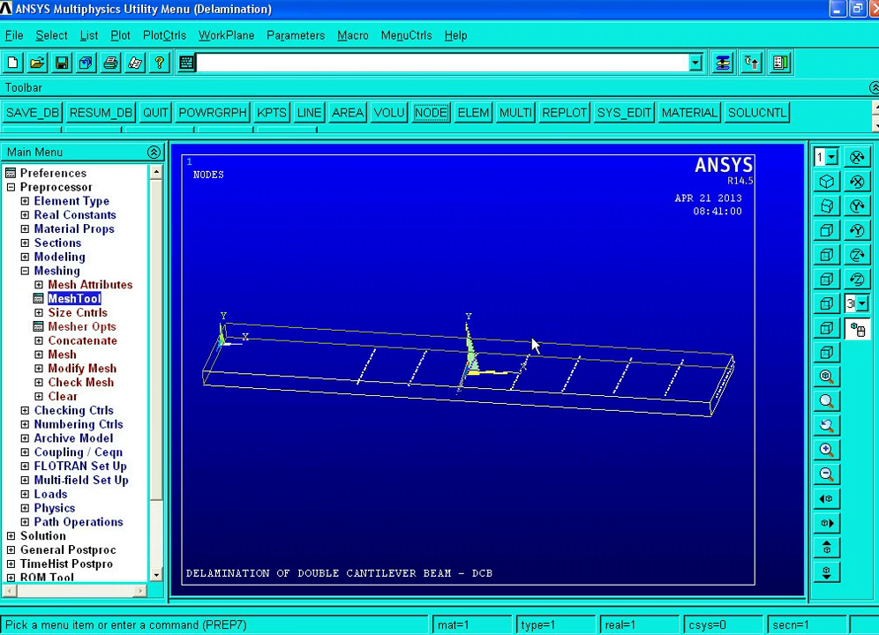
ctrl+drag(530, 343, 532, 344)
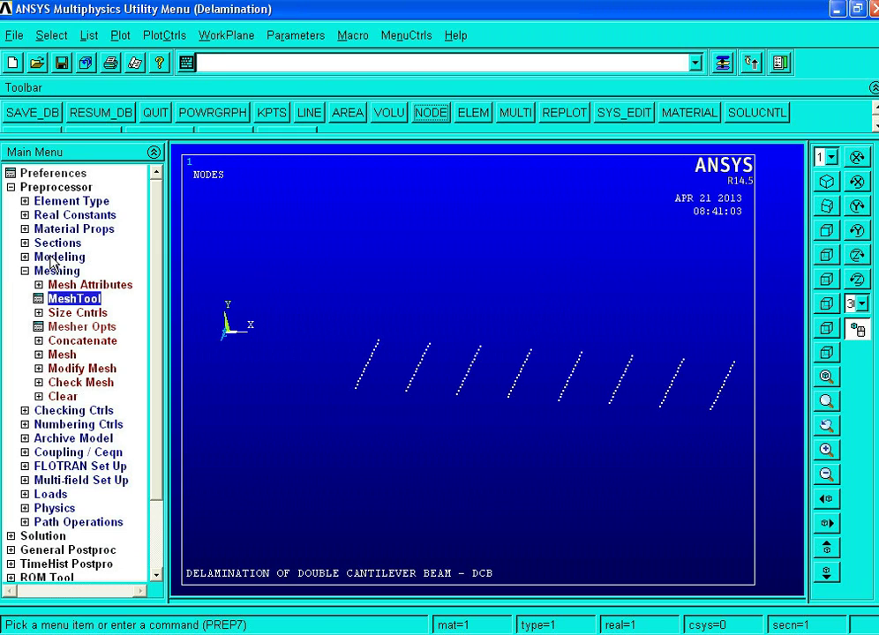
Merge the coincident nodes within the selected interface set, retaining the lowest number.
click(68, 426)
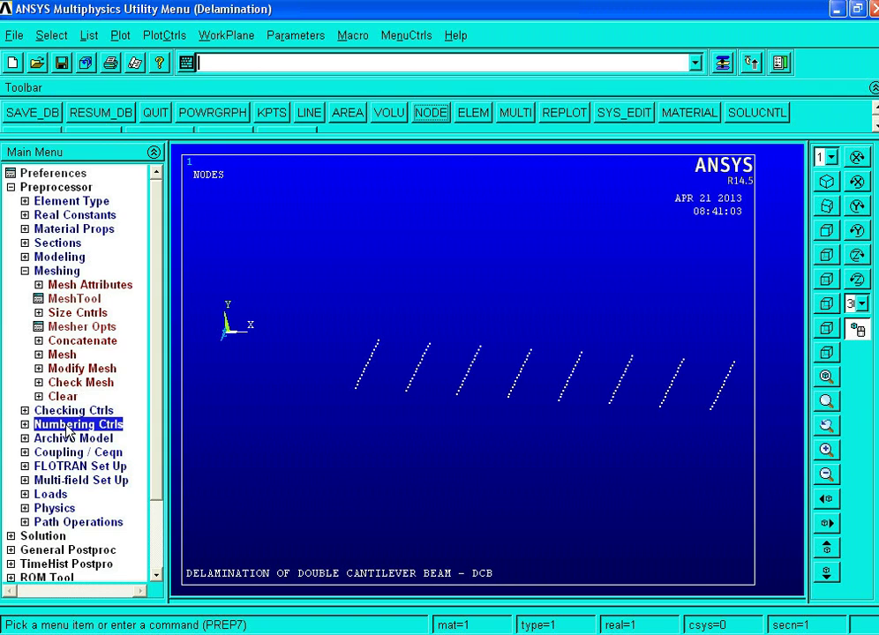
click(68, 427)
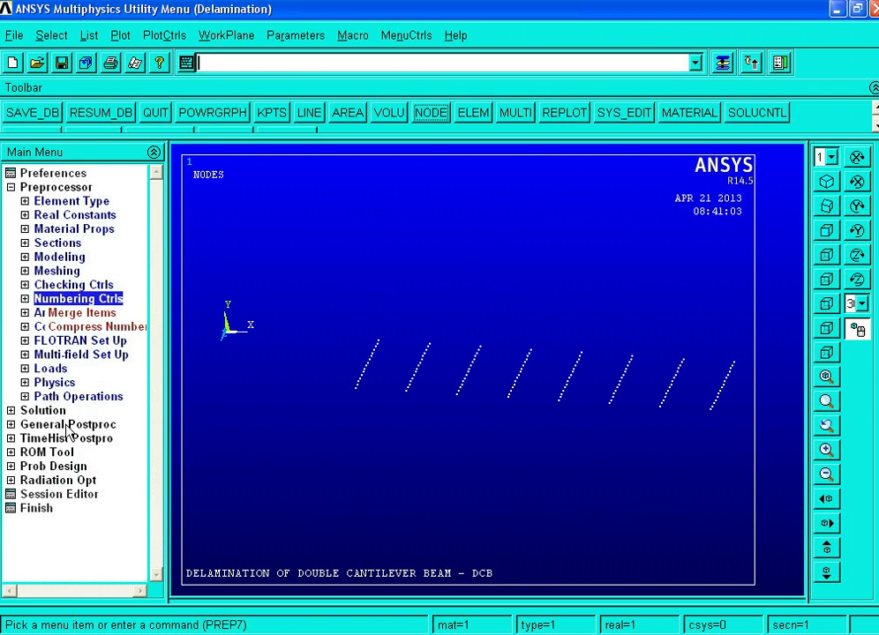
click(73, 316)
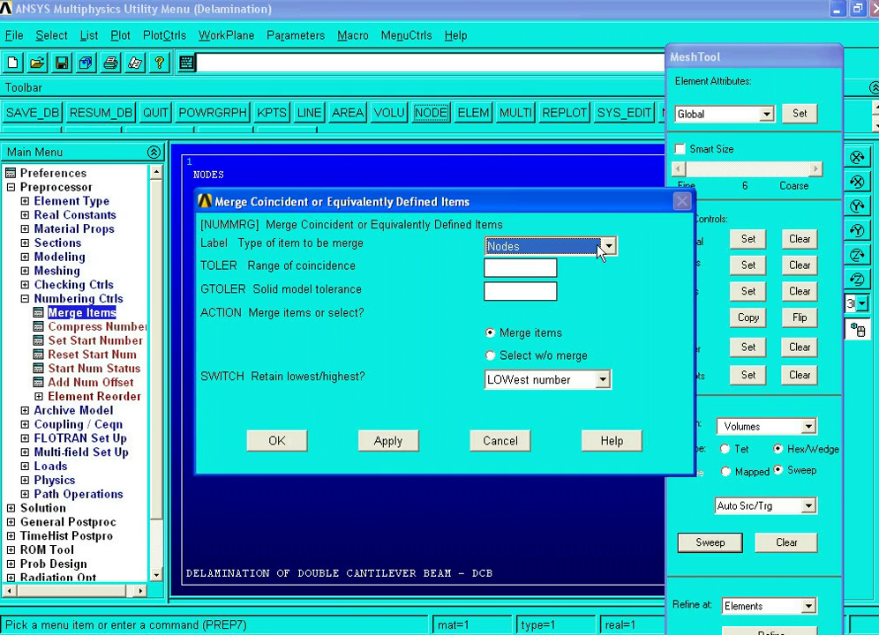
click(284, 441)
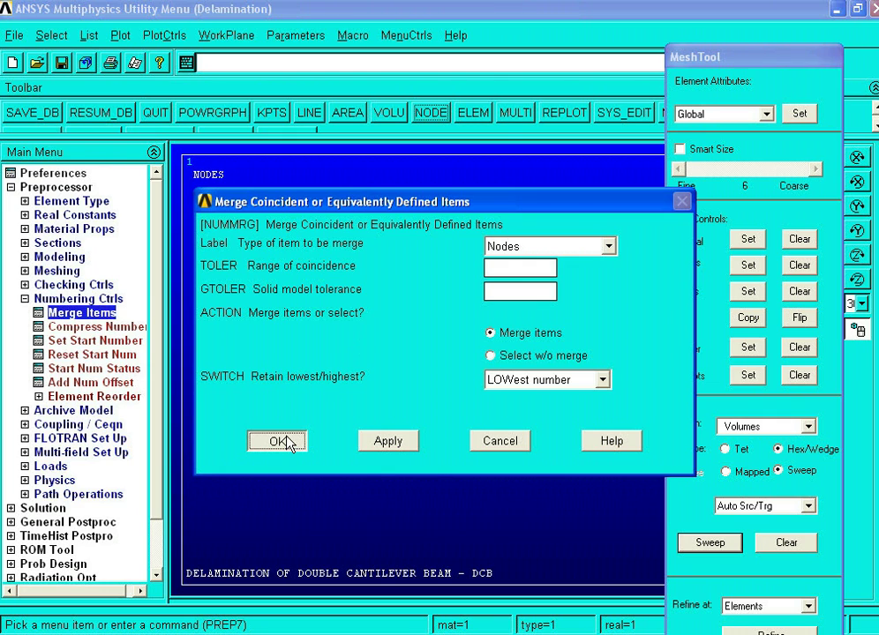
click(287, 442)
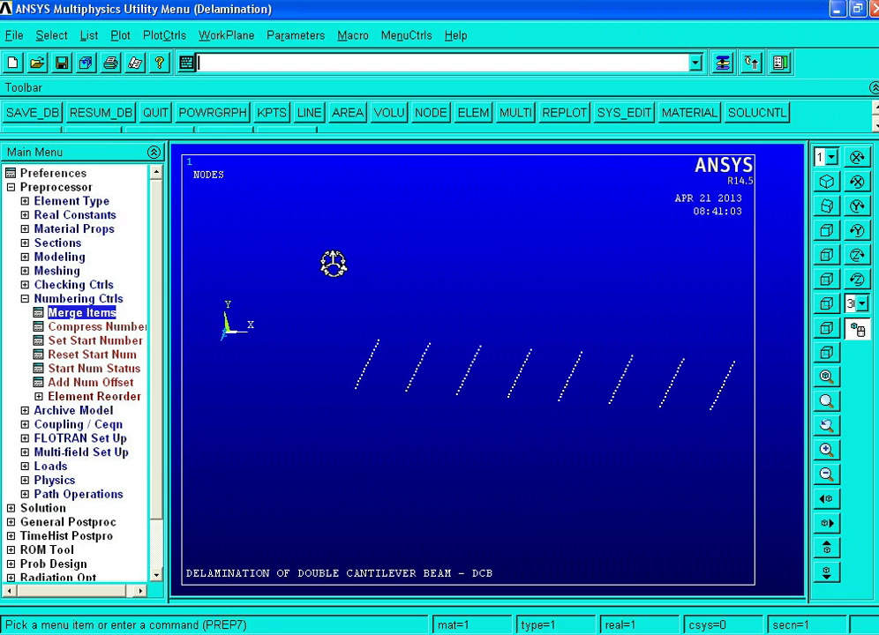
Select the elements attached to the currently selected interface nodes, from the full set, and plot only these elements.
click(51, 35)
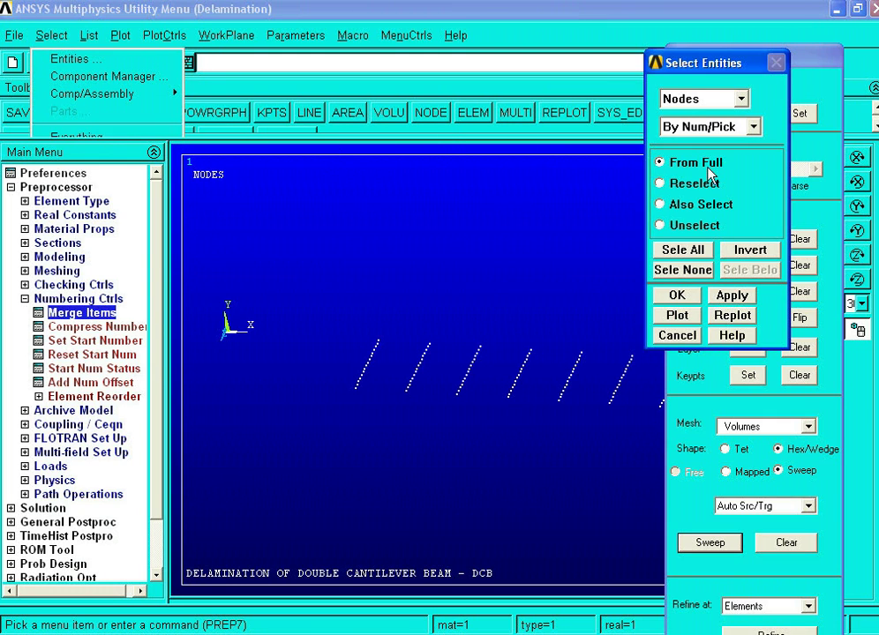
click(741, 99)
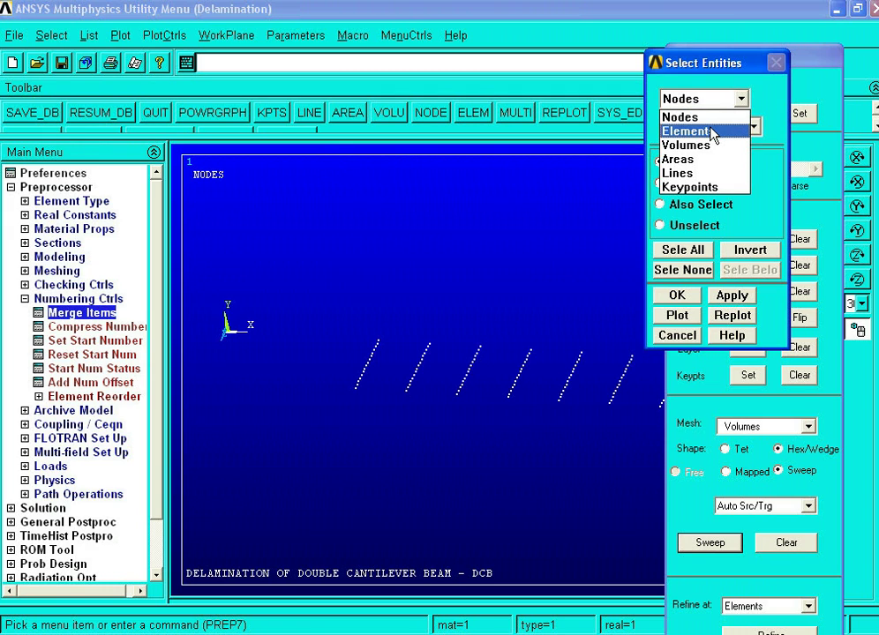
click(713, 131)
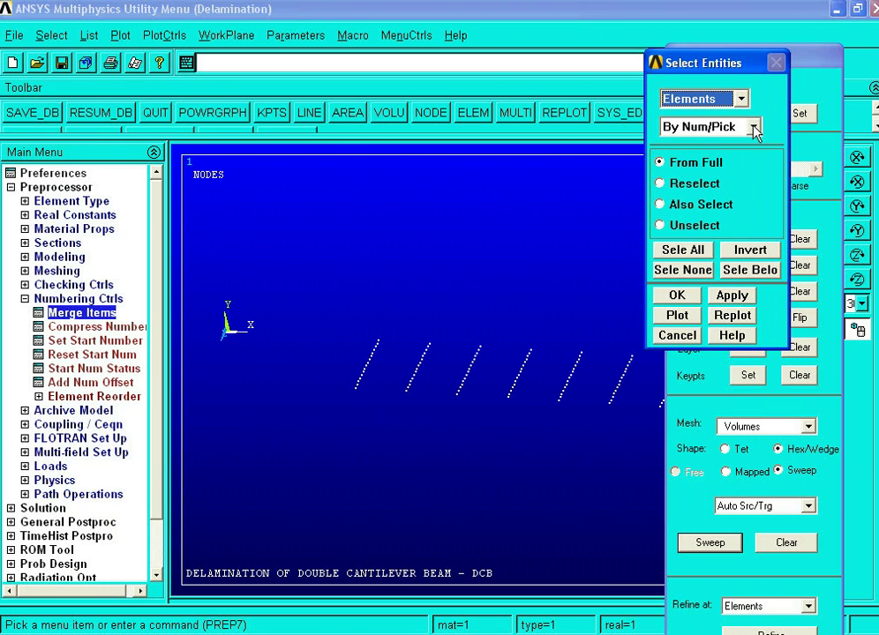
click(755, 129)
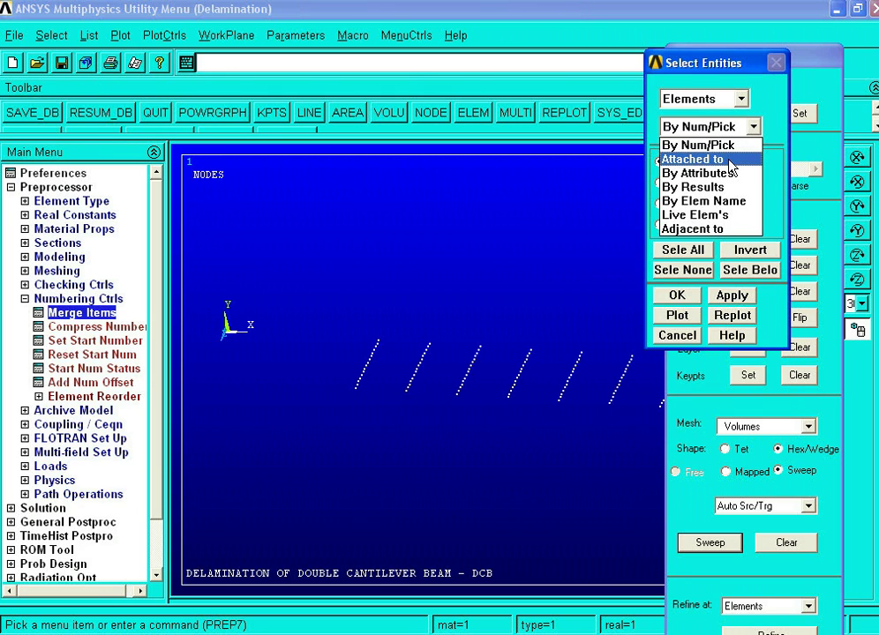
click(730, 162)
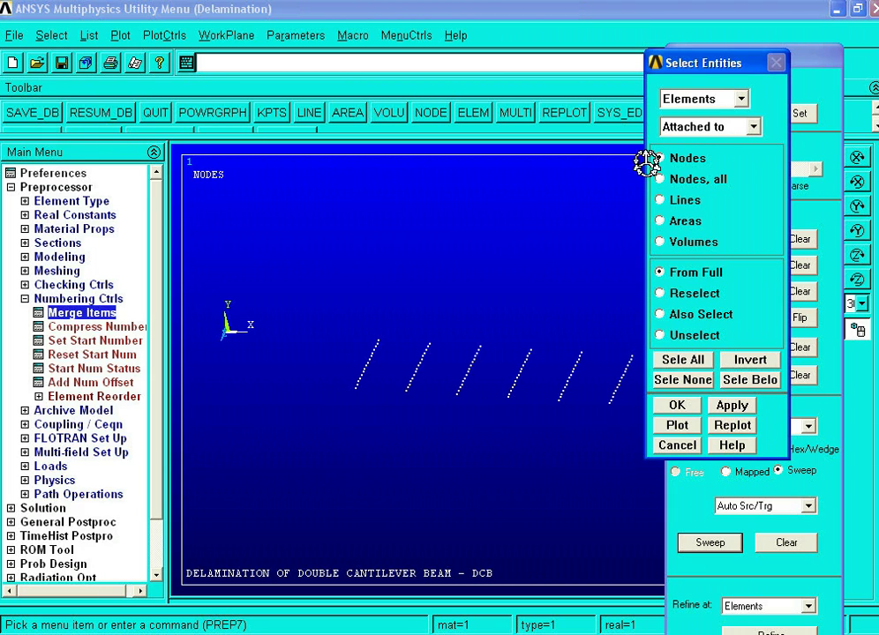
click(729, 406)
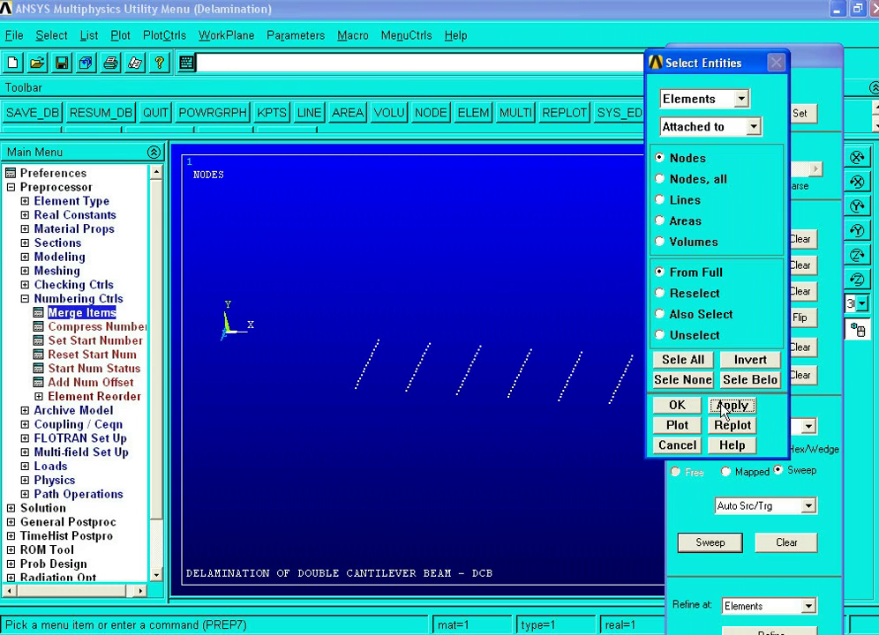
click(678, 428)
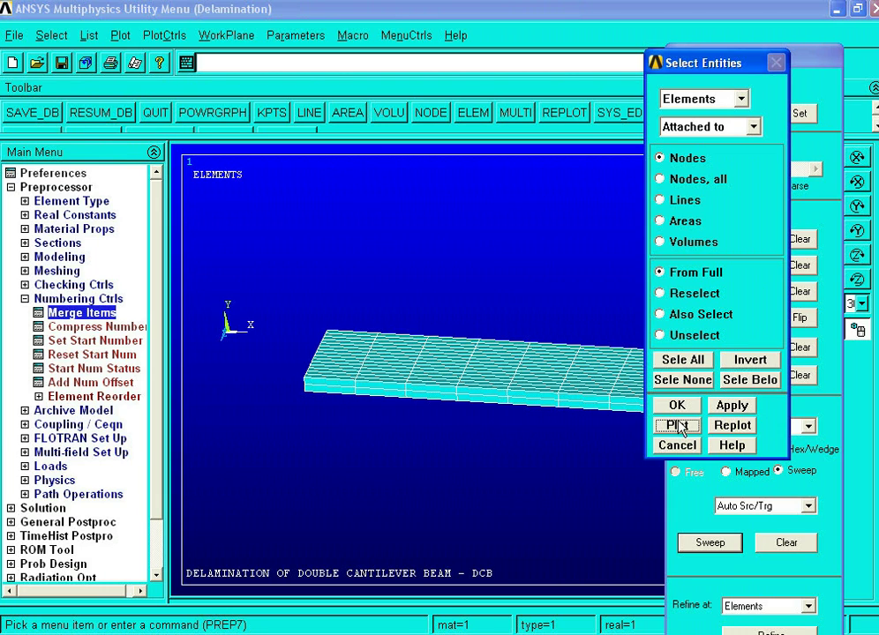
click(678, 406)
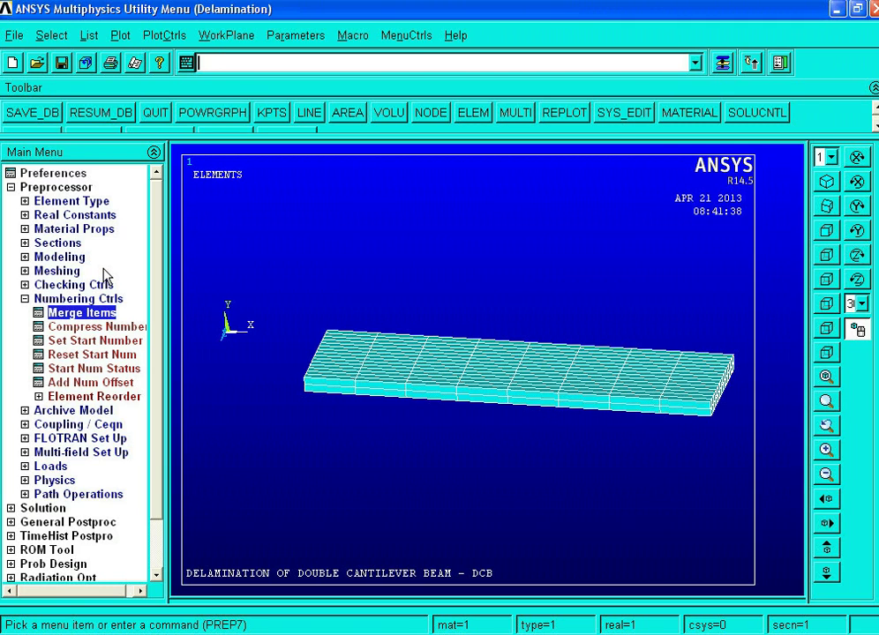
Set the global meshing attributes to element type 2 INTER205 and material number 2.
key(alt+Tab)
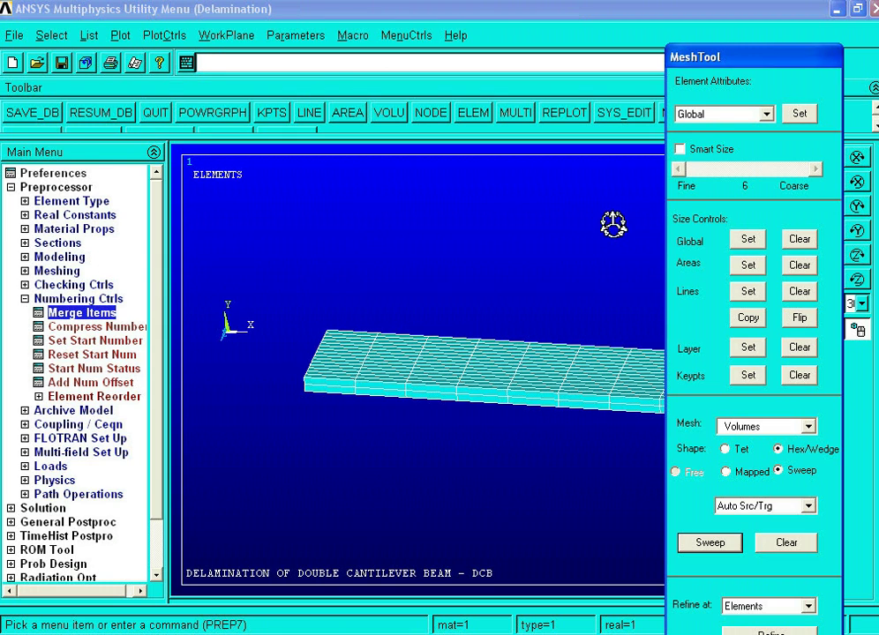
click(800, 114)
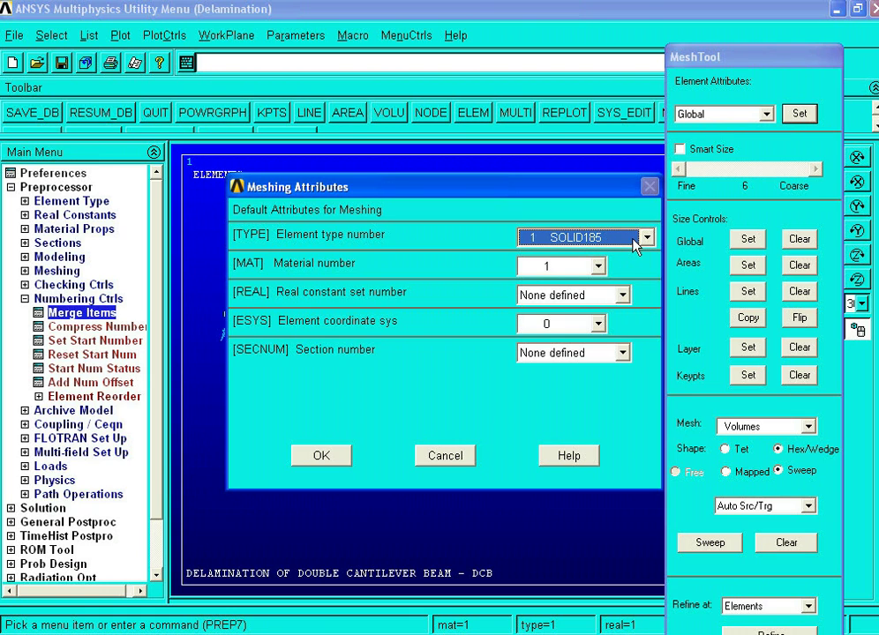
click(644, 238)
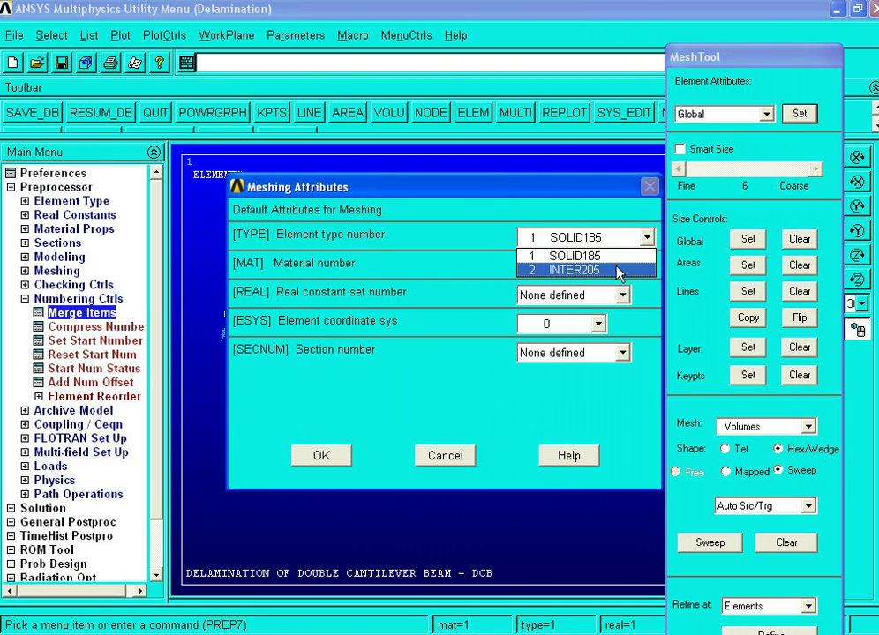
click(620, 270)
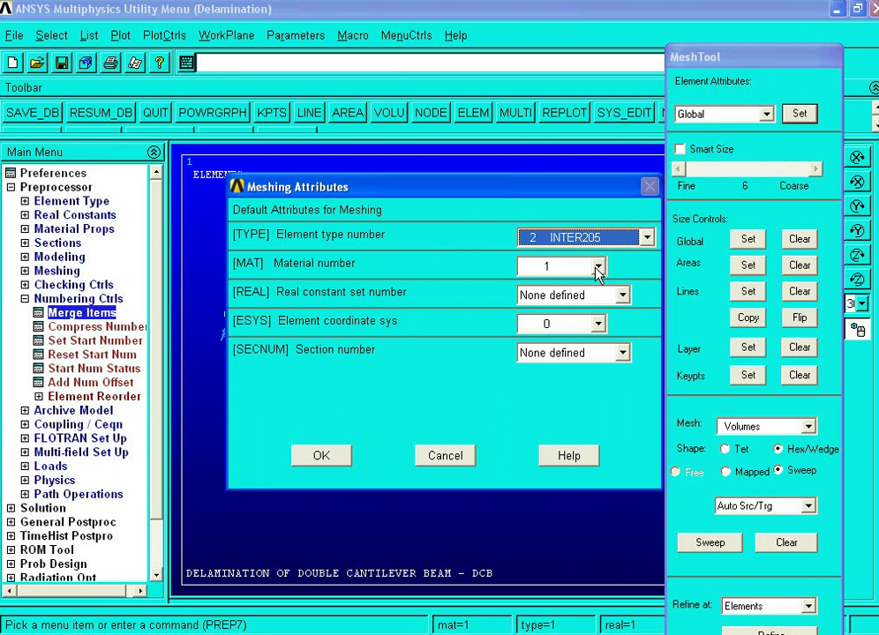
click(598, 269)
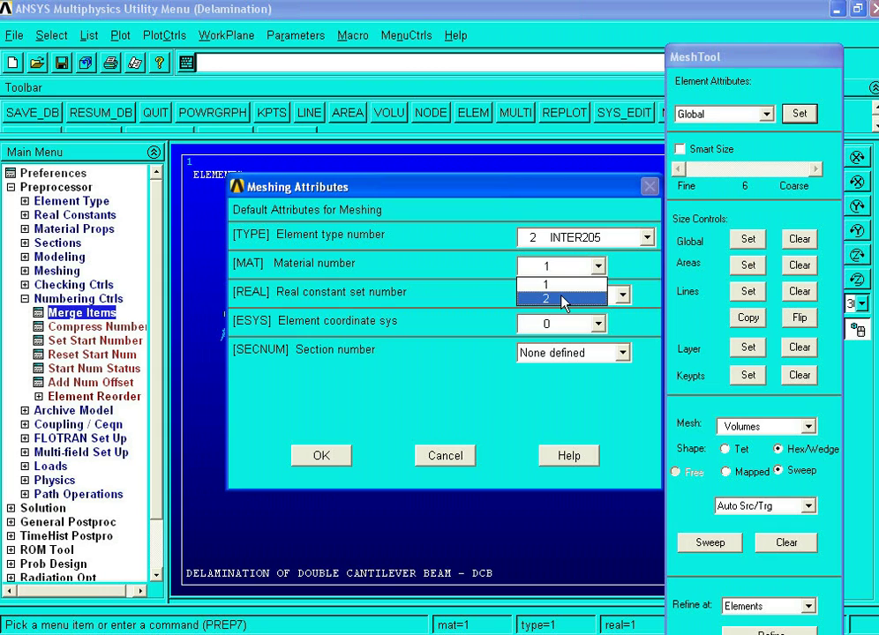
click(562, 300)
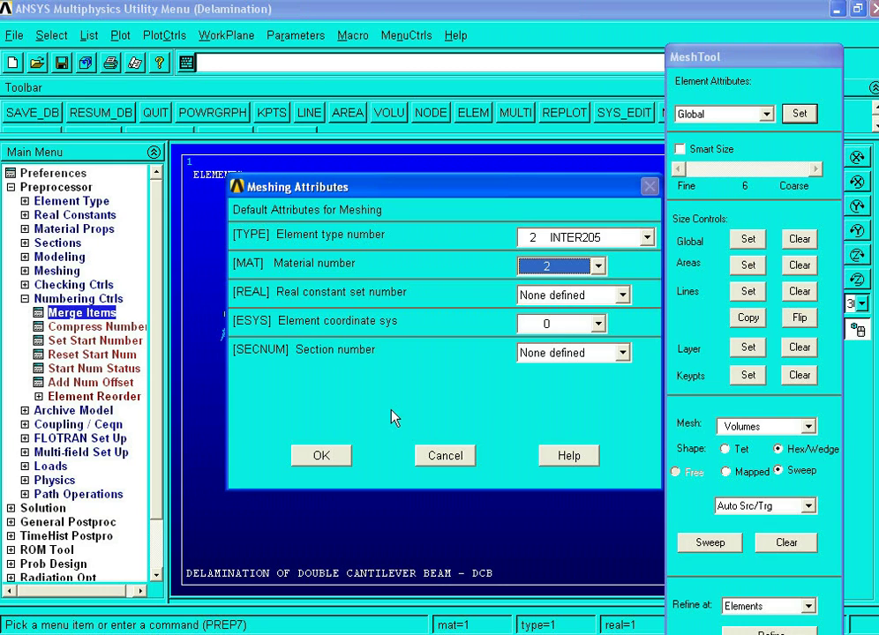
click(321, 457)
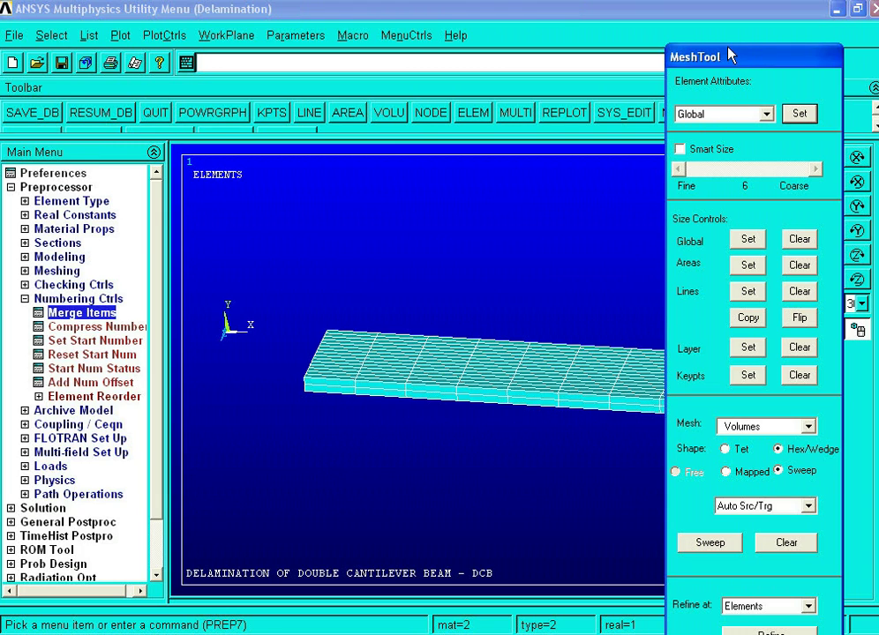
drag(723, 59, 722, 0)
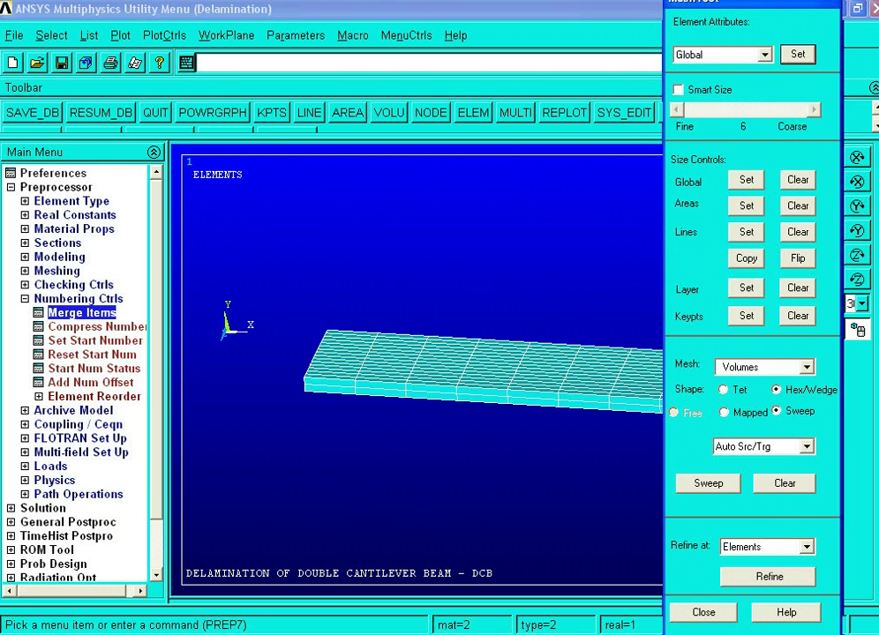